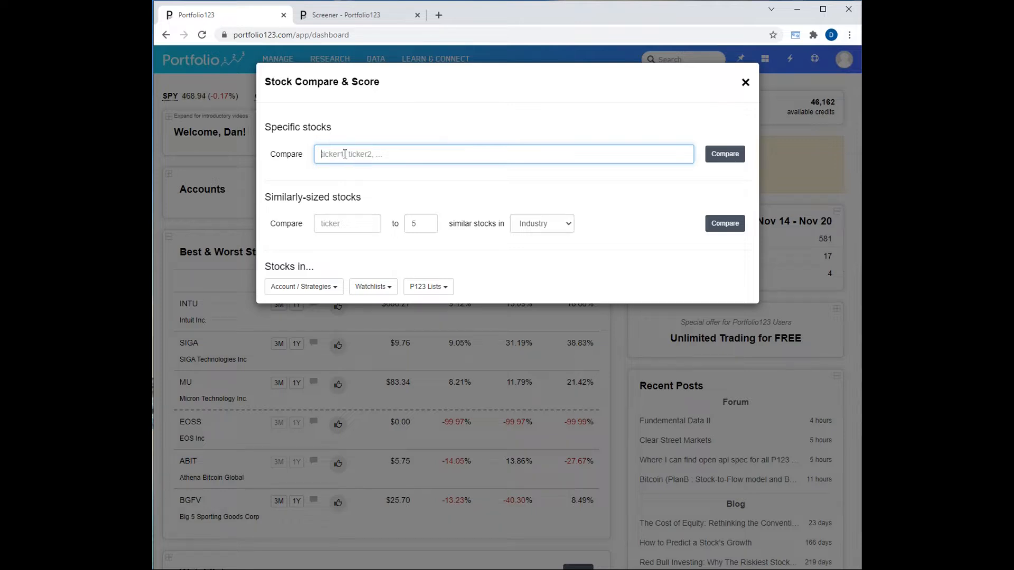
Set up a similarly-sized comparison of HD against 10 stocks in its industry.
left_click(337, 222)
type("HD")
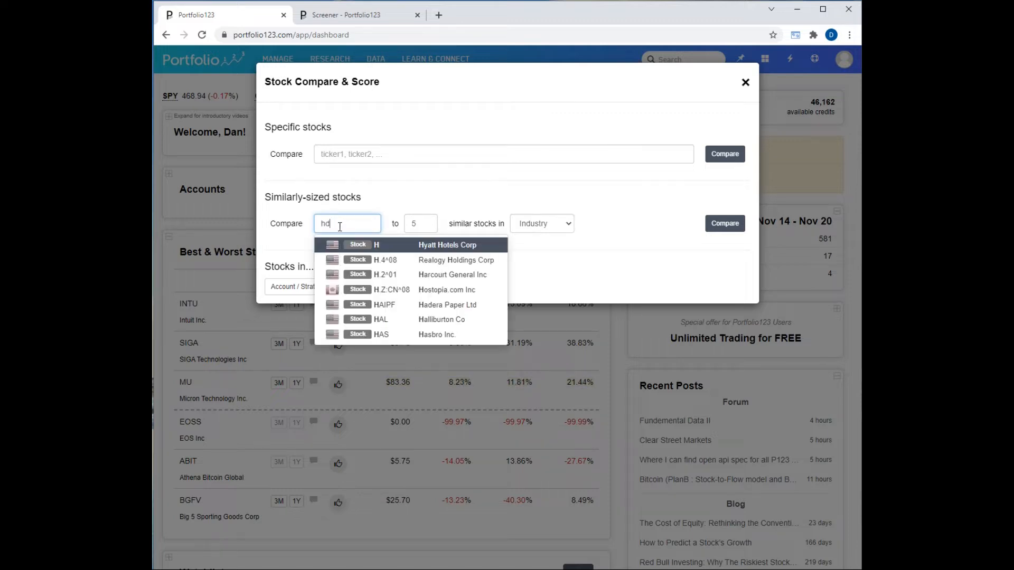
left_click(381, 244)
left_click(427, 224)
key("BackSpace")
type("10")
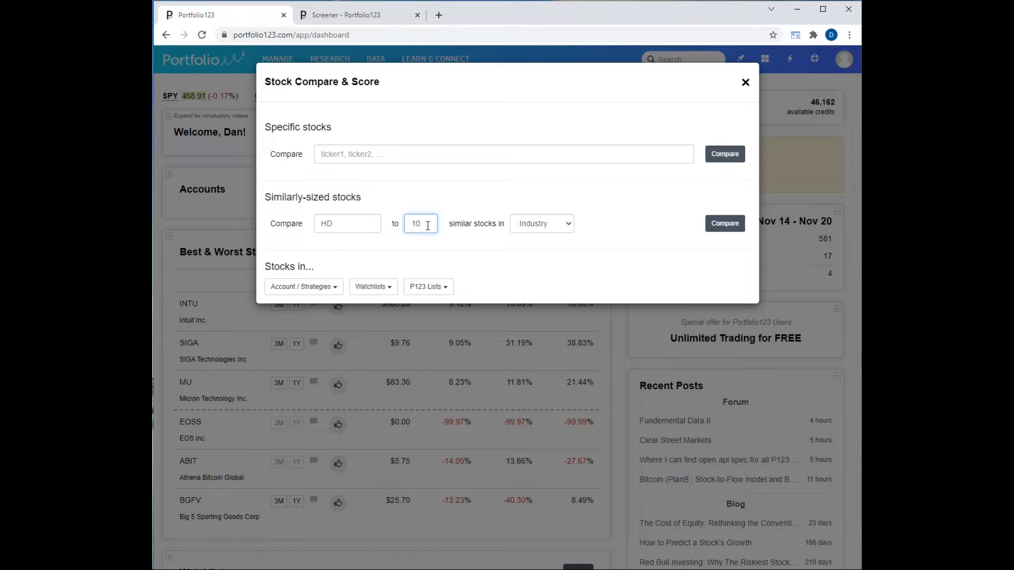
Check the account/strategy and watchlist stock sources, and run the similarly-sized stocks comparison.
left_click(335, 290)
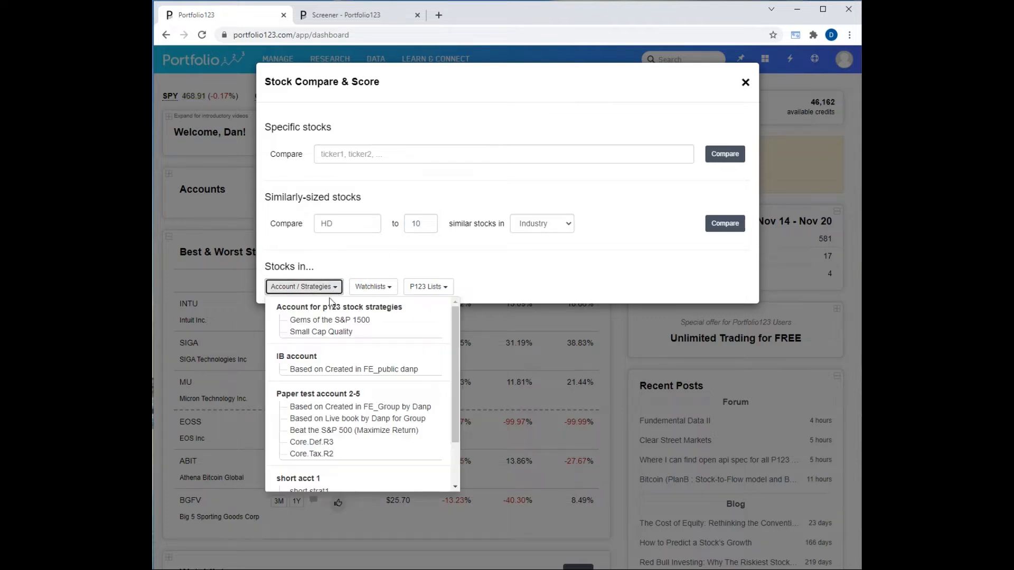
left_click(386, 287)
left_click(386, 288)
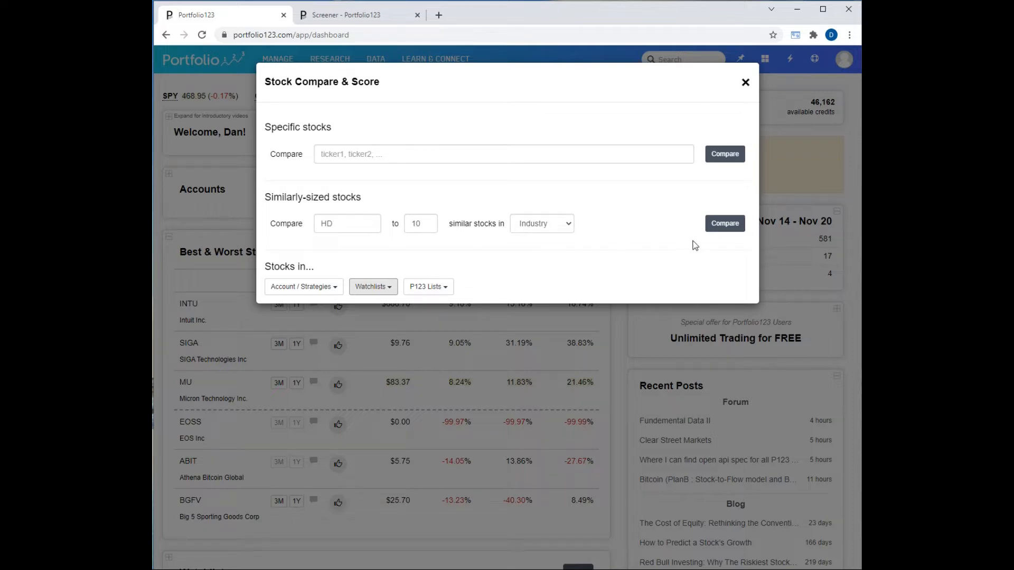
left_click(731, 224)
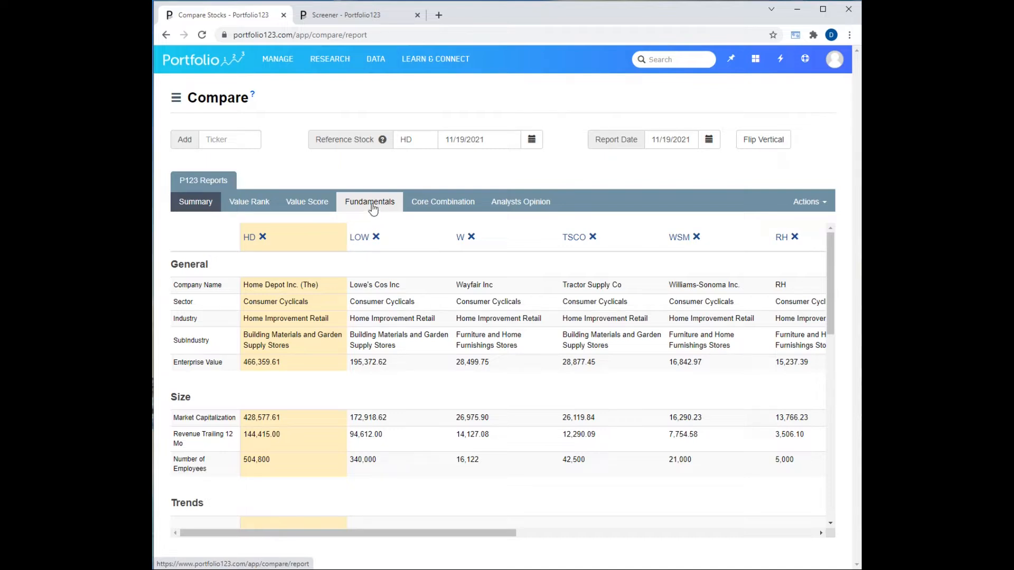
Create a new compare report and name its first group Value.
left_click(177, 101)
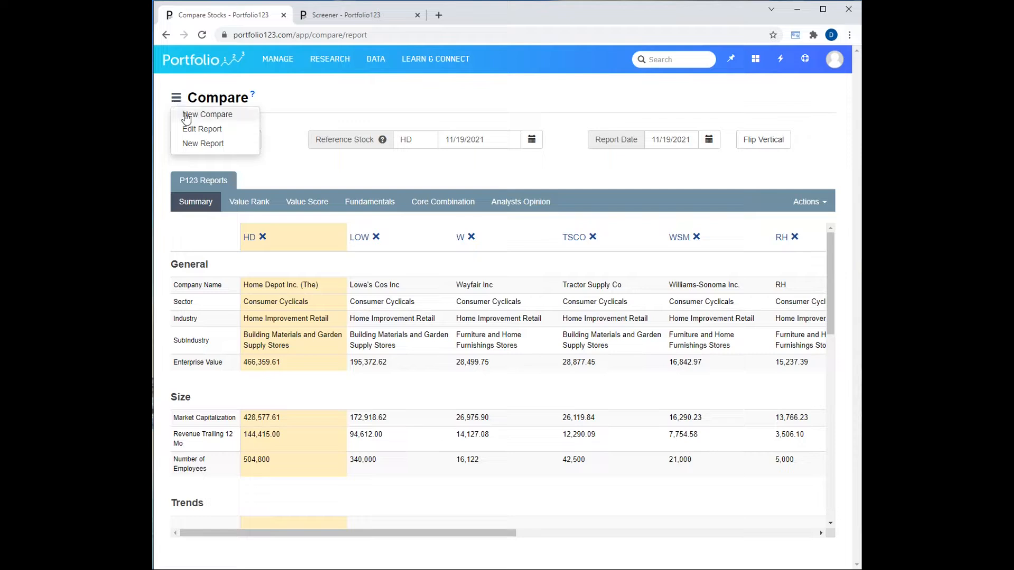
left_click(194, 144)
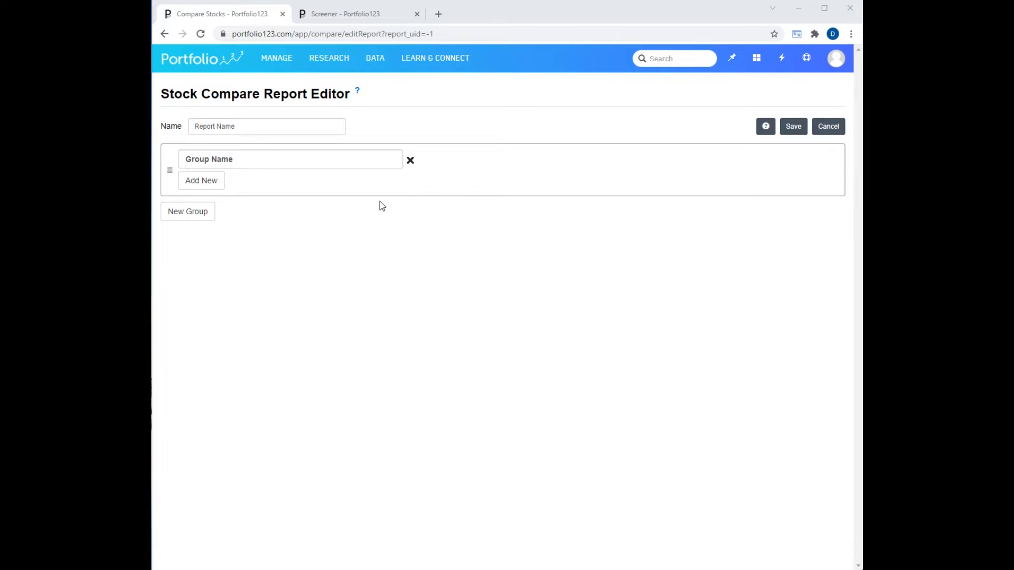
left_click_drag(308, 158, 179, 165)
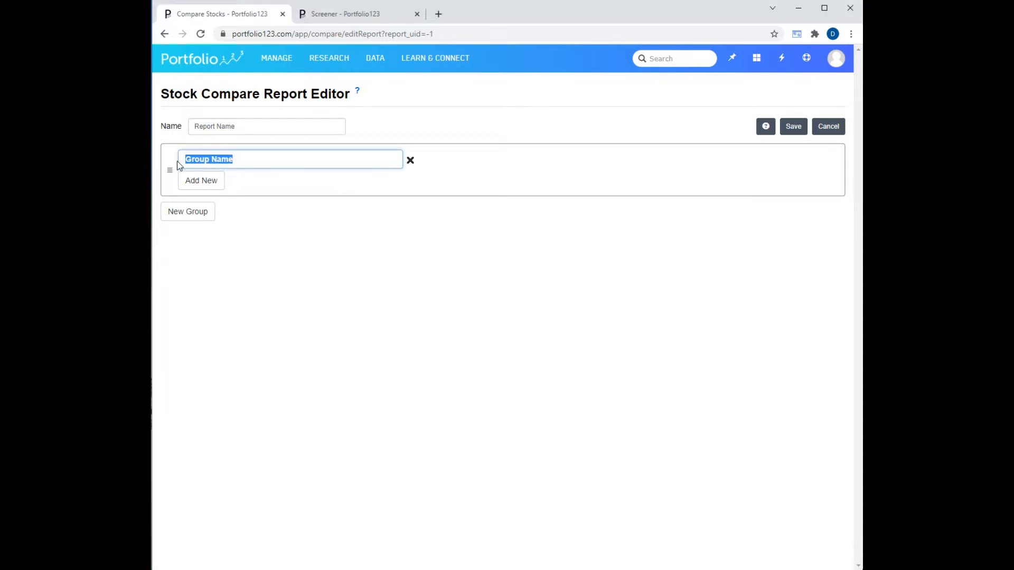
type("Value")
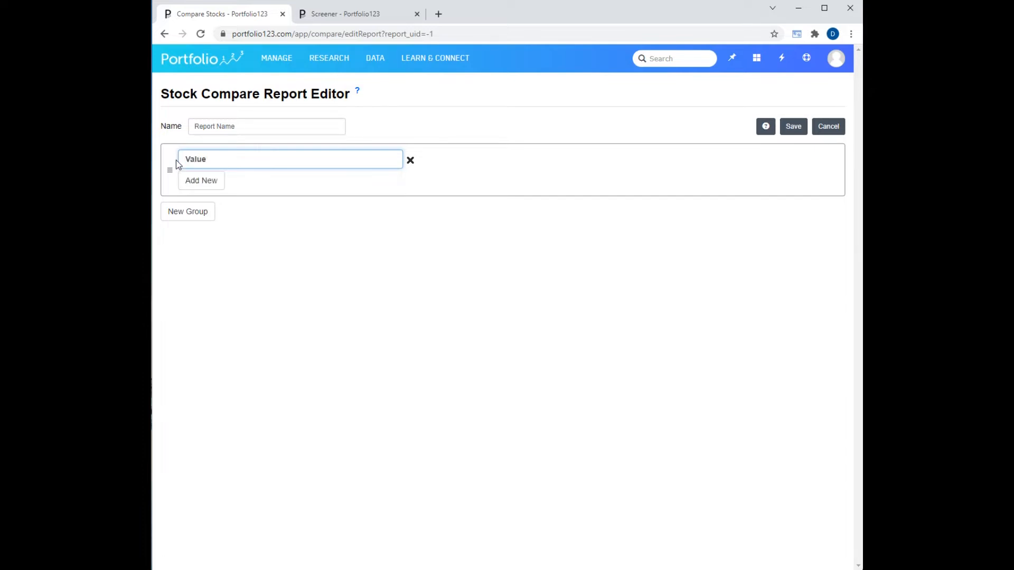
Add Price to Earnings (PE), Price to Free Cash Flow and Price to Sales TTM to the Value group, and save the report.
left_click(206, 180)
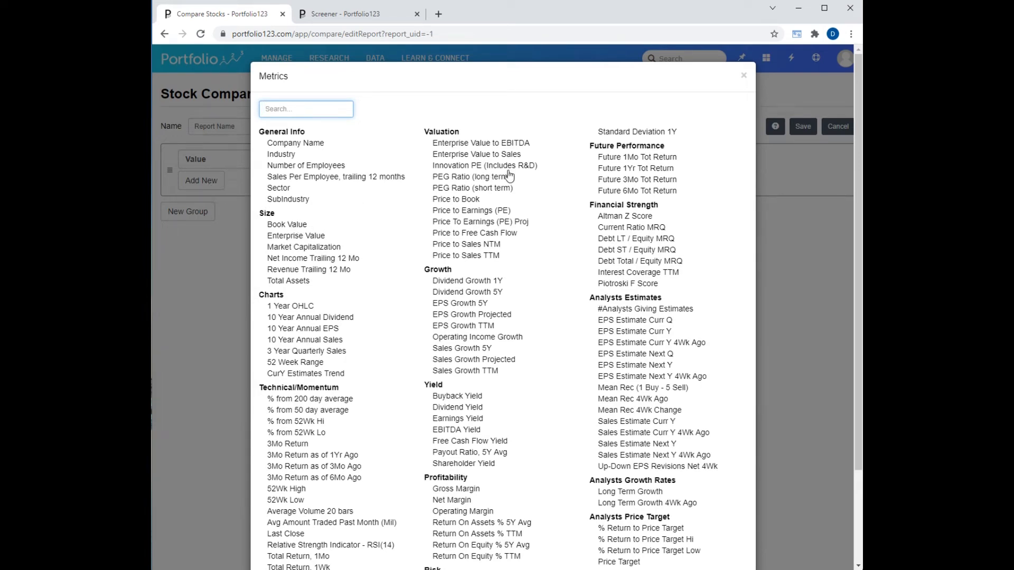
left_click(489, 211)
left_click(481, 233)
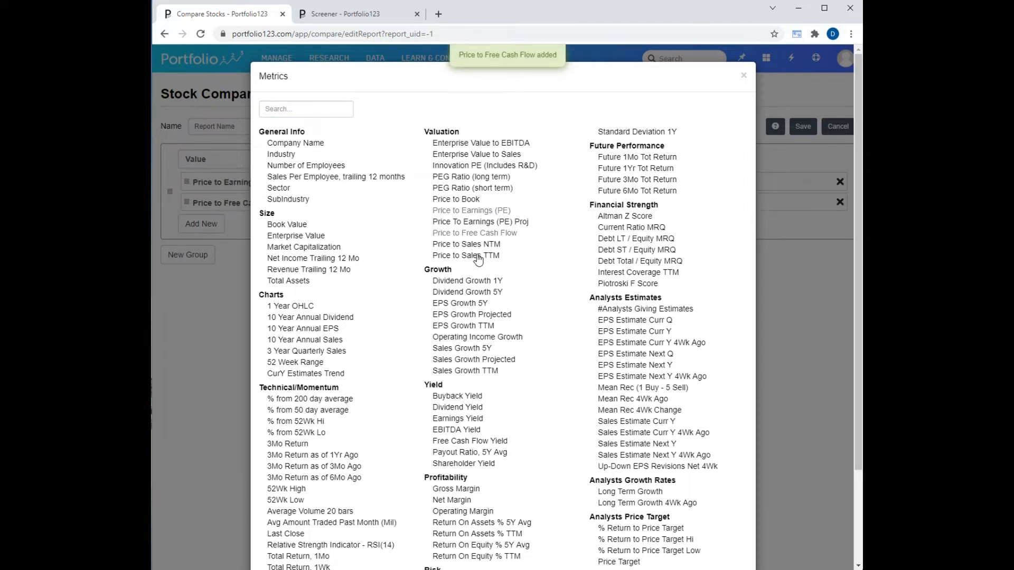
left_click(478, 257)
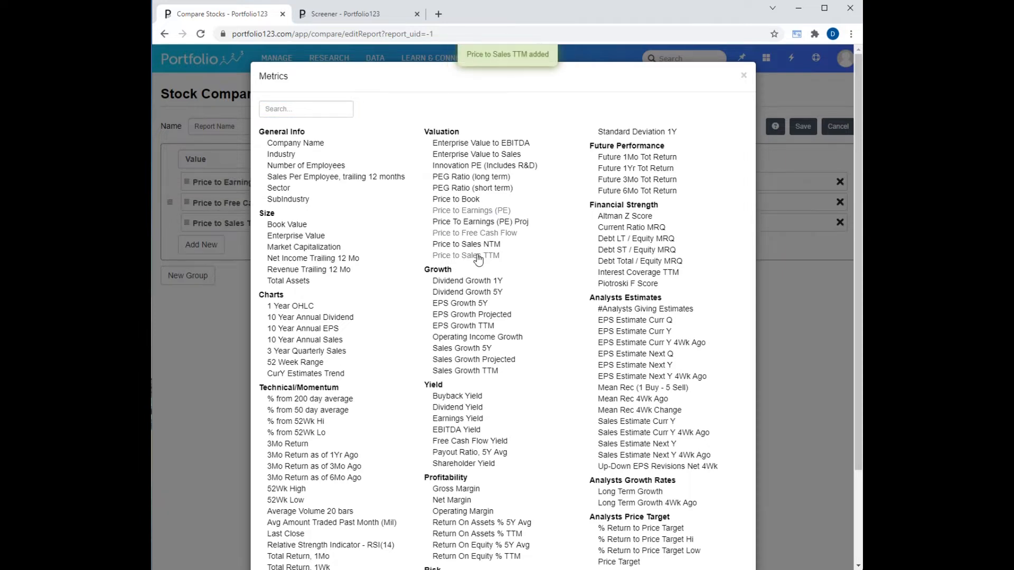
left_click(744, 77)
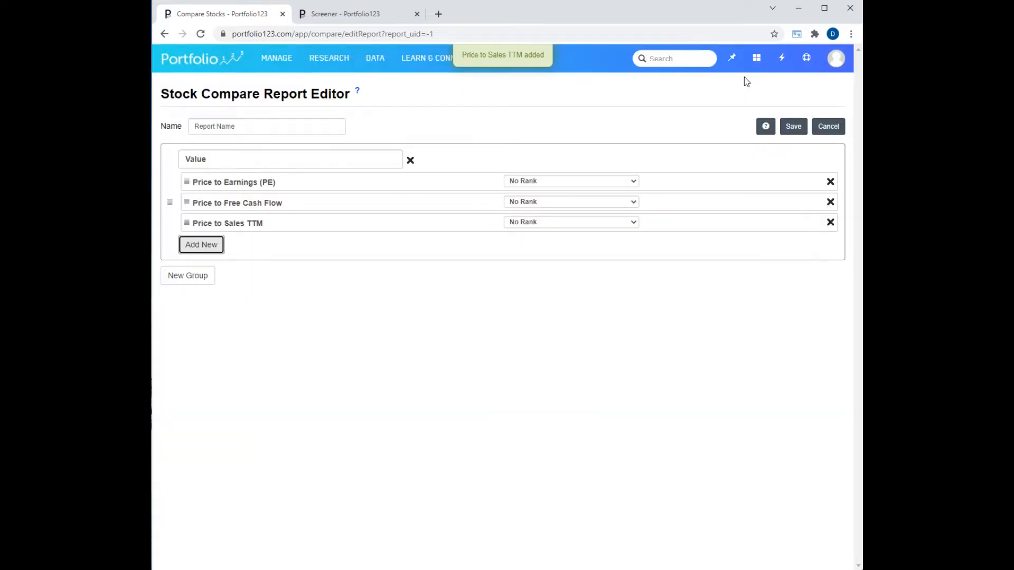
left_click(794, 132)
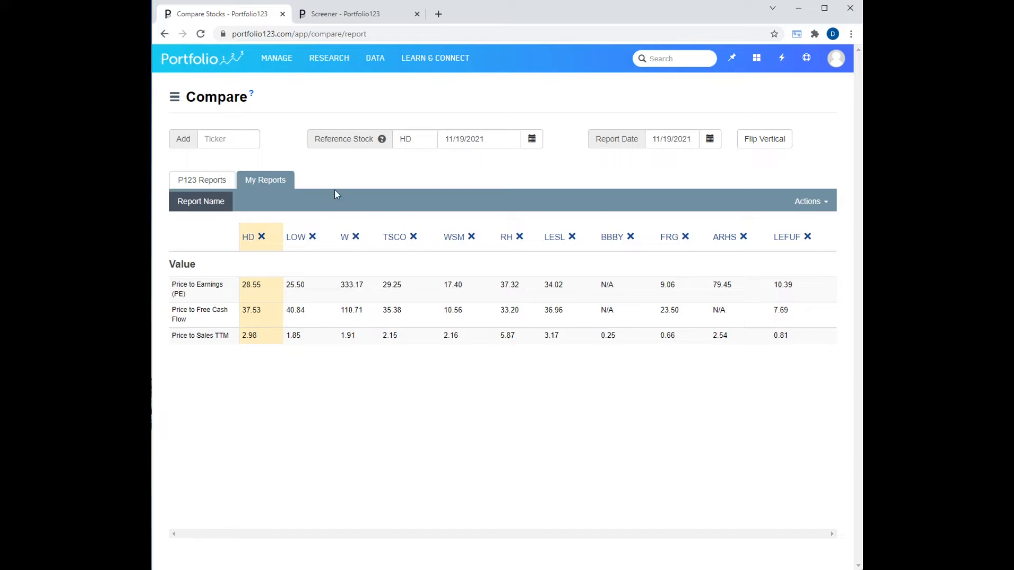
Review the P123 Value Rank report, examining its ranking rules in the editor and its stock scores.
left_click(206, 180)
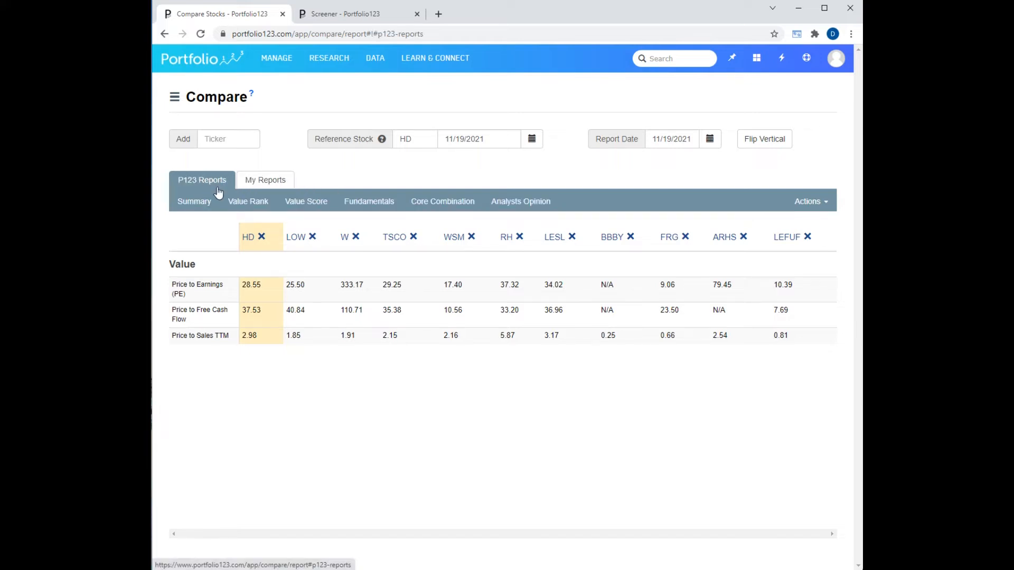
left_click(244, 203)
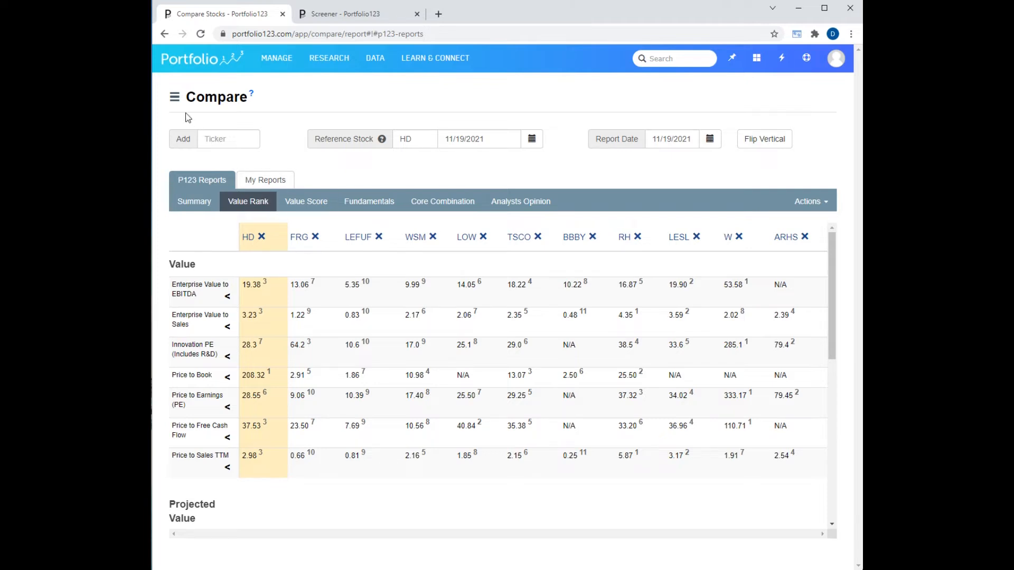
left_click(174, 100)
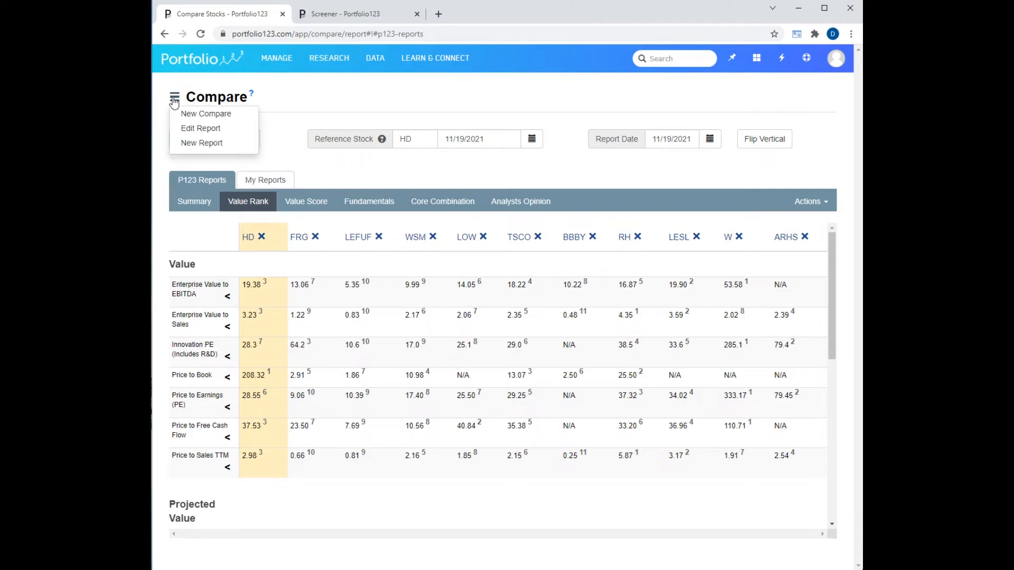
left_click(192, 129)
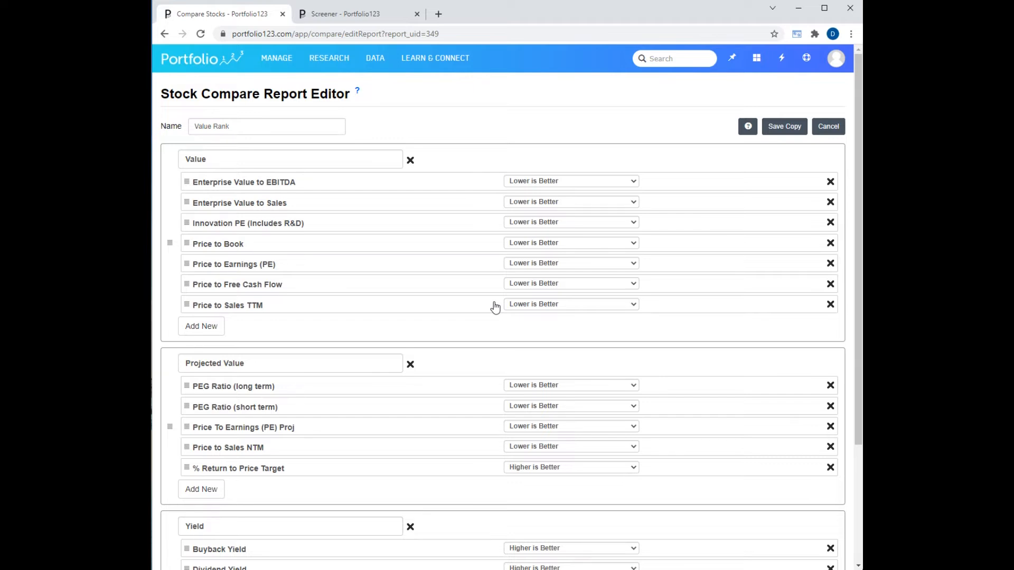
left_click(830, 128)
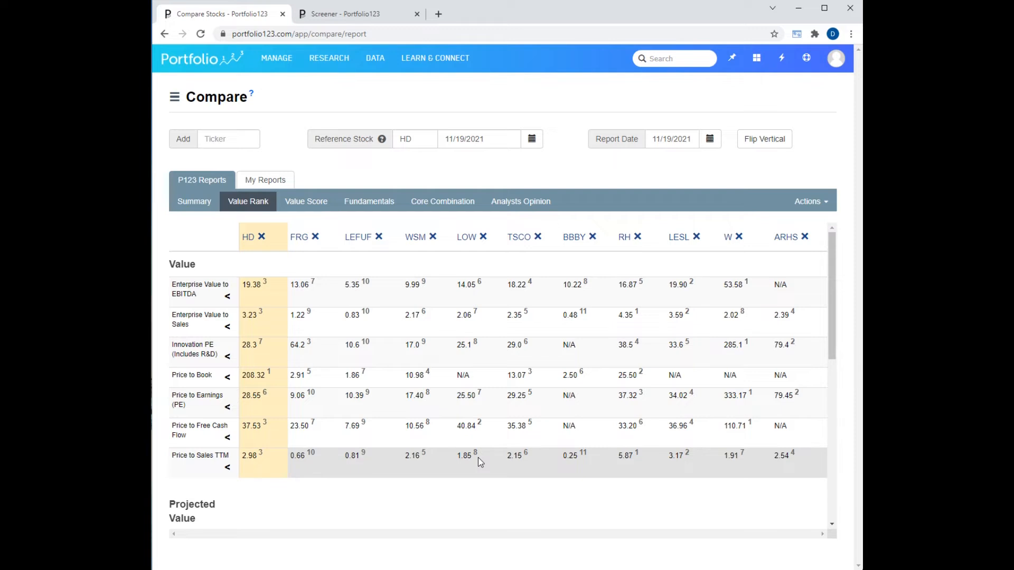
scroll(478, 457, "down", 8)
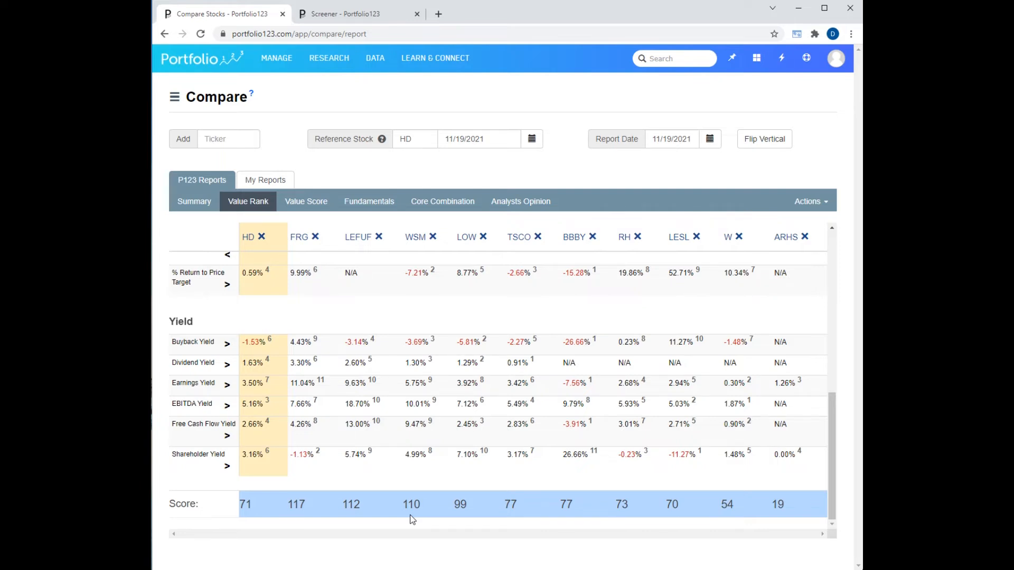
Open the P123 Value Score report for editing.
left_click(305, 204)
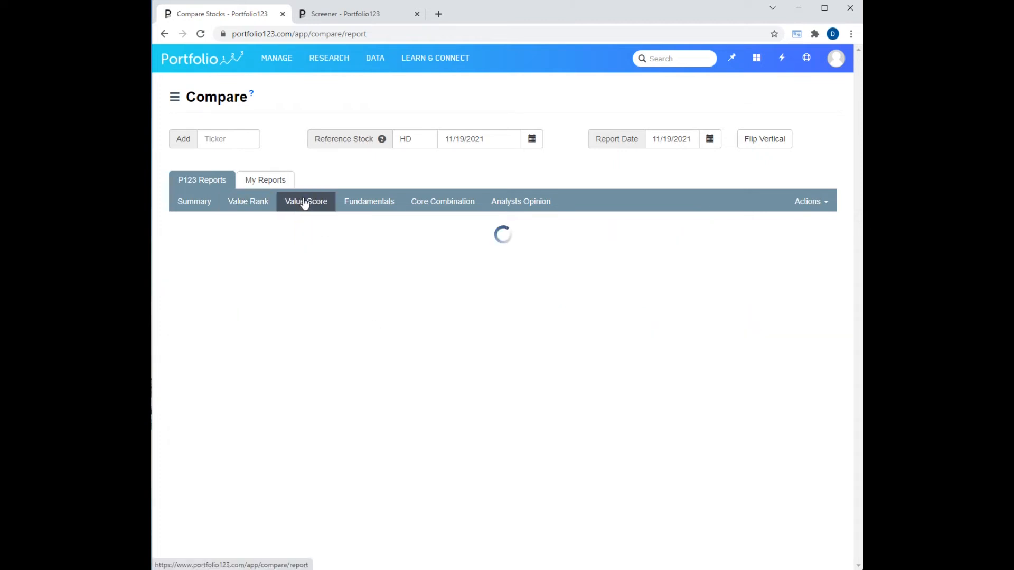
left_click(175, 99)
left_click(191, 129)
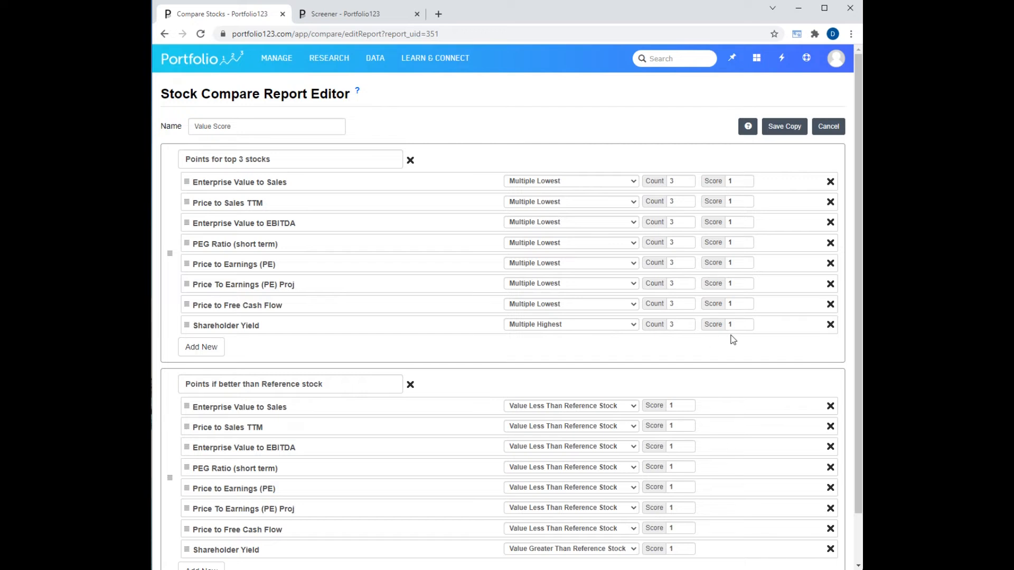
Try the Highest rule for Shareholder Yield in the top 3 stocks group, and restore Multiple Highest.
left_click(631, 326)
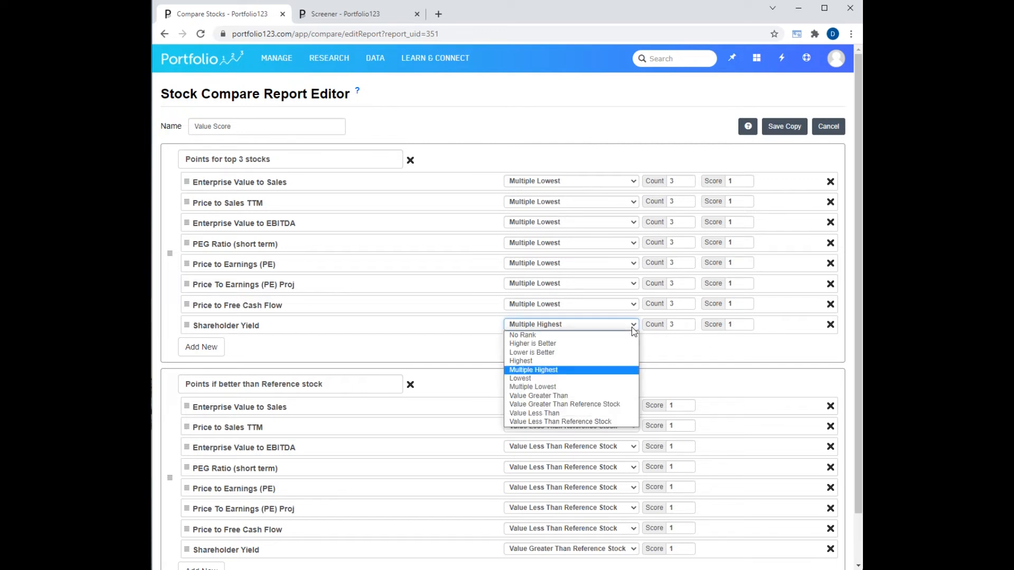
left_click(598, 361)
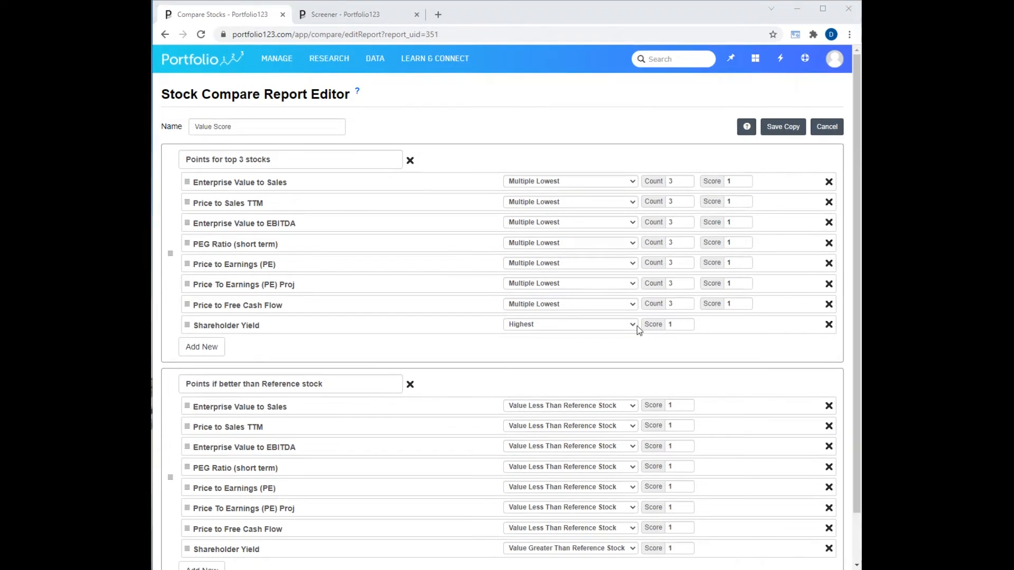
left_click(636, 326)
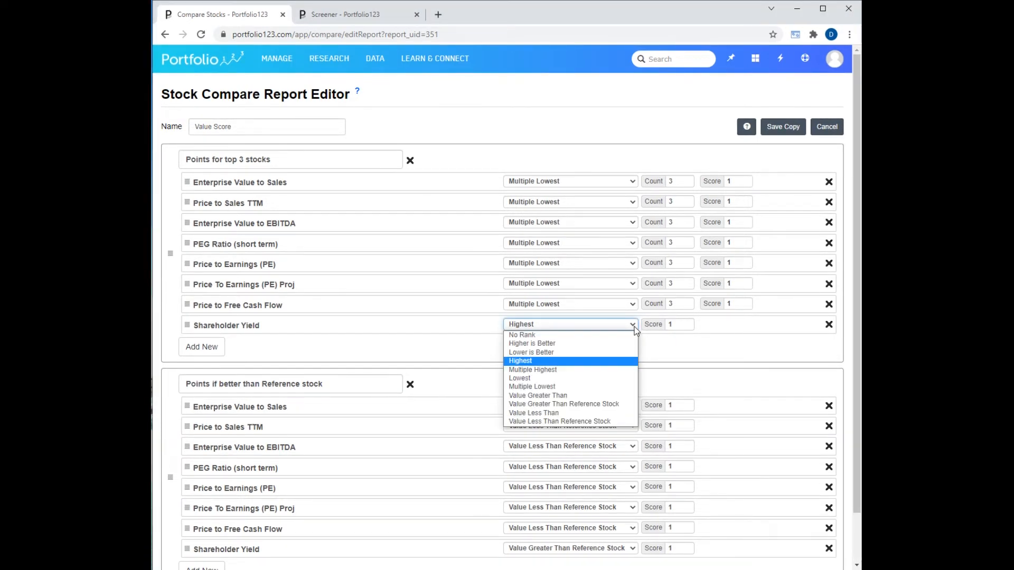
left_click(615, 370)
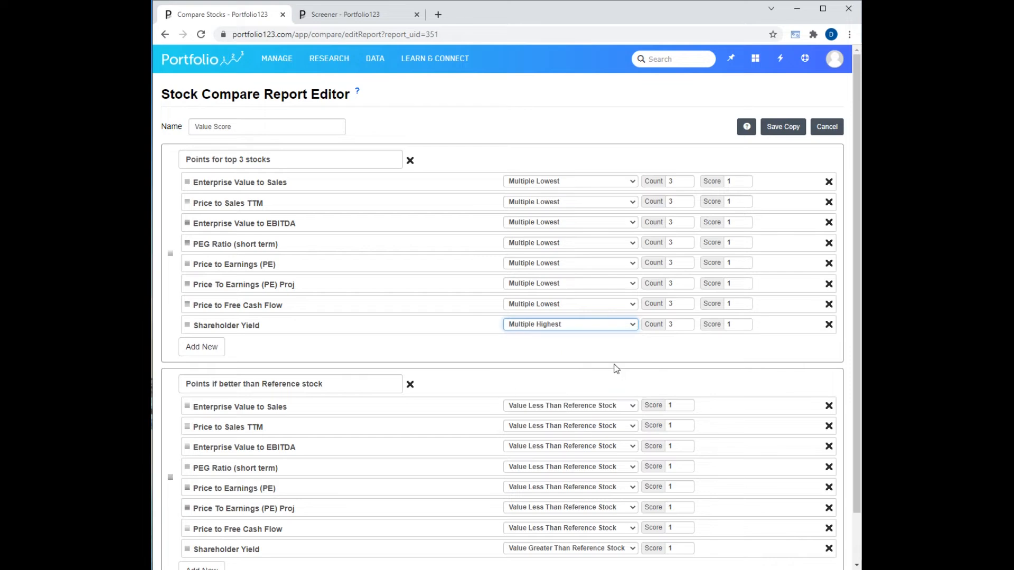
Add a second Shareholder Yield metric to the "Points for top 3 stocks" group.
left_click(210, 351)
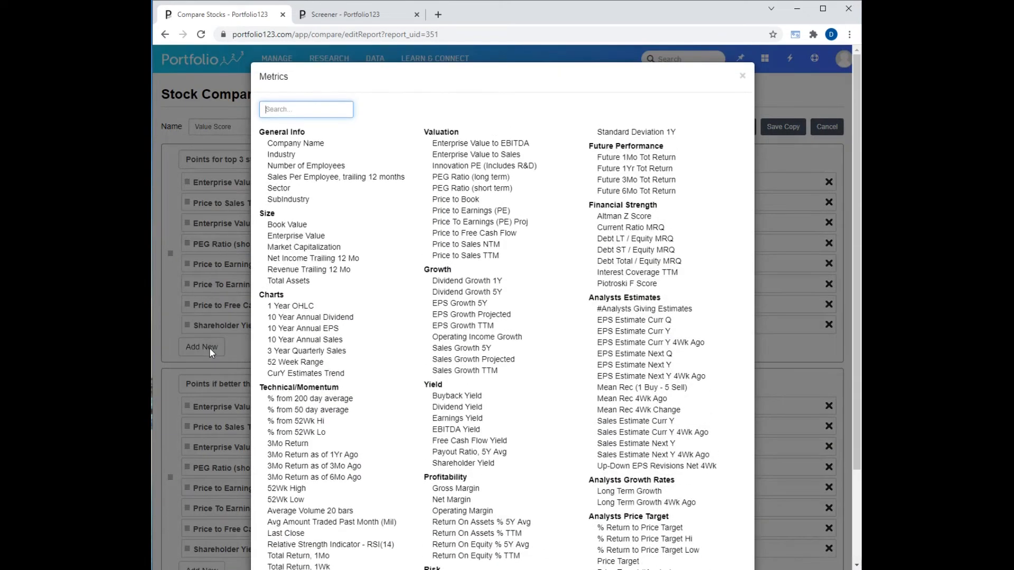
left_click(457, 465)
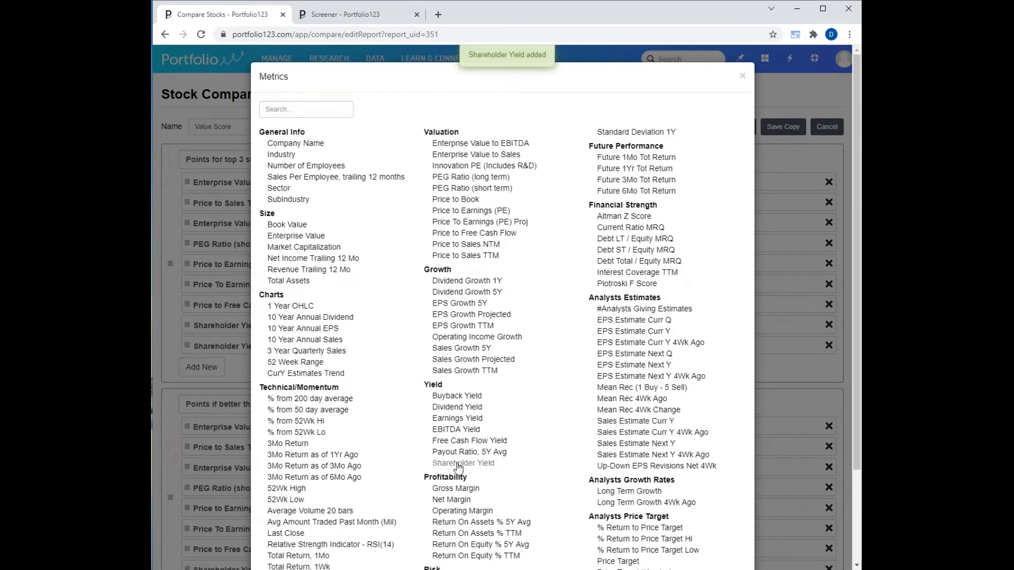
left_click(743, 77)
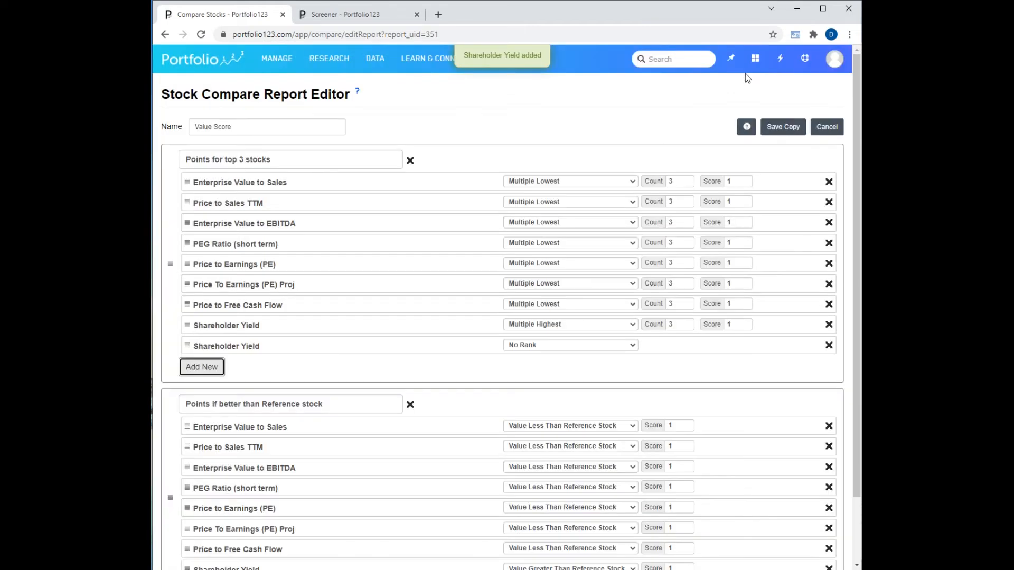
Set the added Shareholder Yield to Multiple Lowest with count 3 and score -2, and save a copy of the report.
left_click(636, 349)
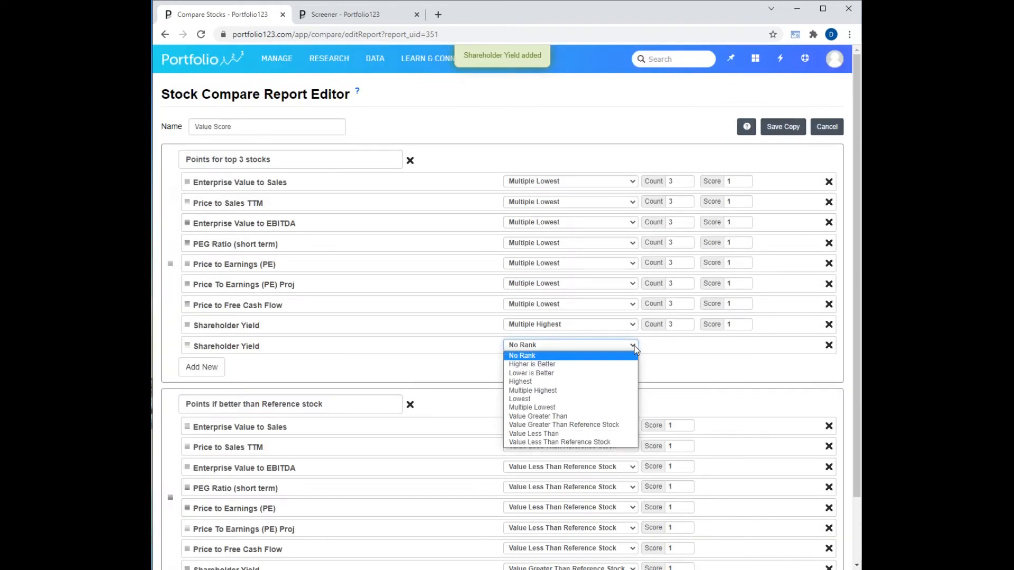
left_click(591, 407)
left_click(679, 345)
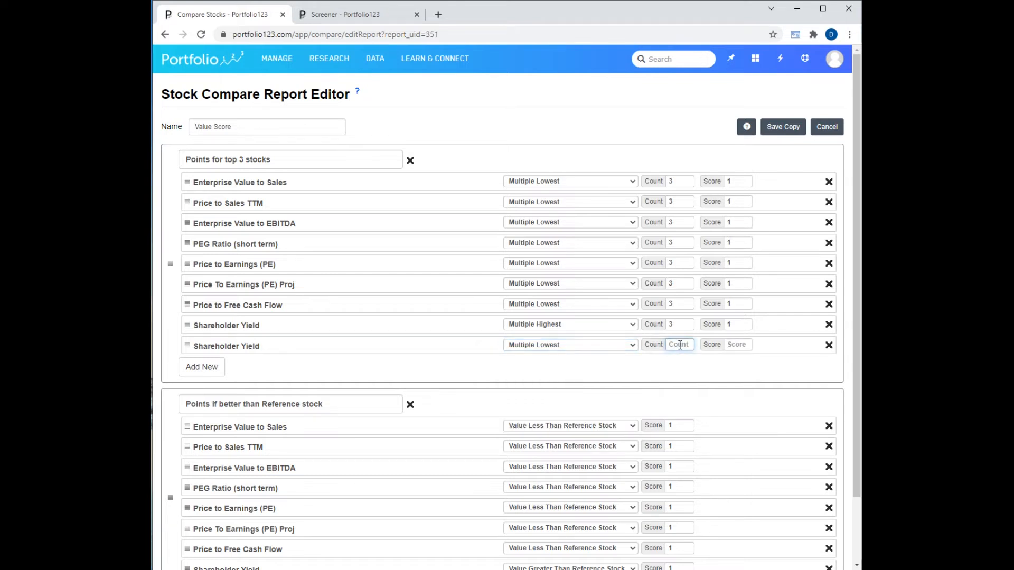
type("3")
left_click(733, 344)
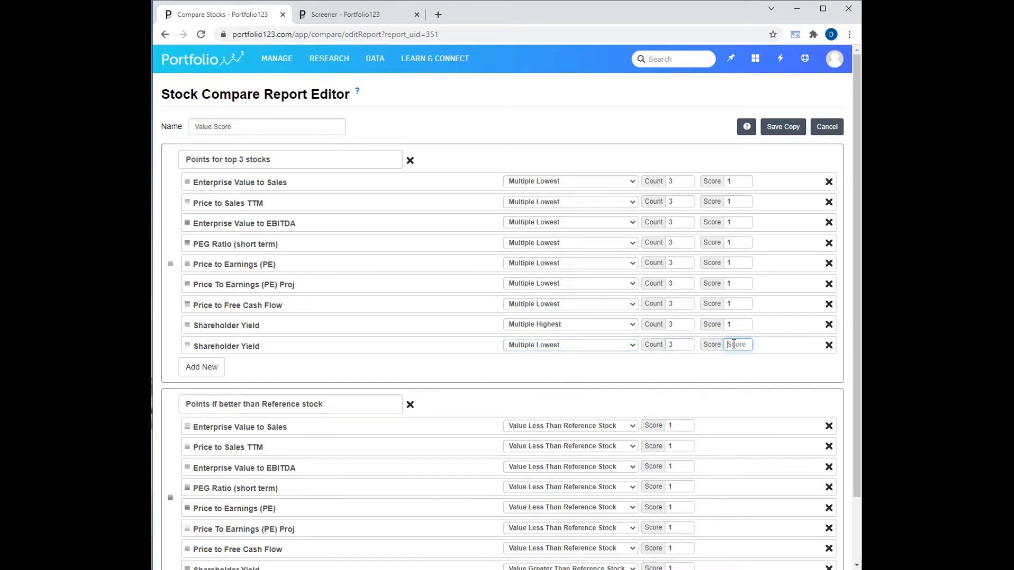
type("-2")
left_click(791, 132)
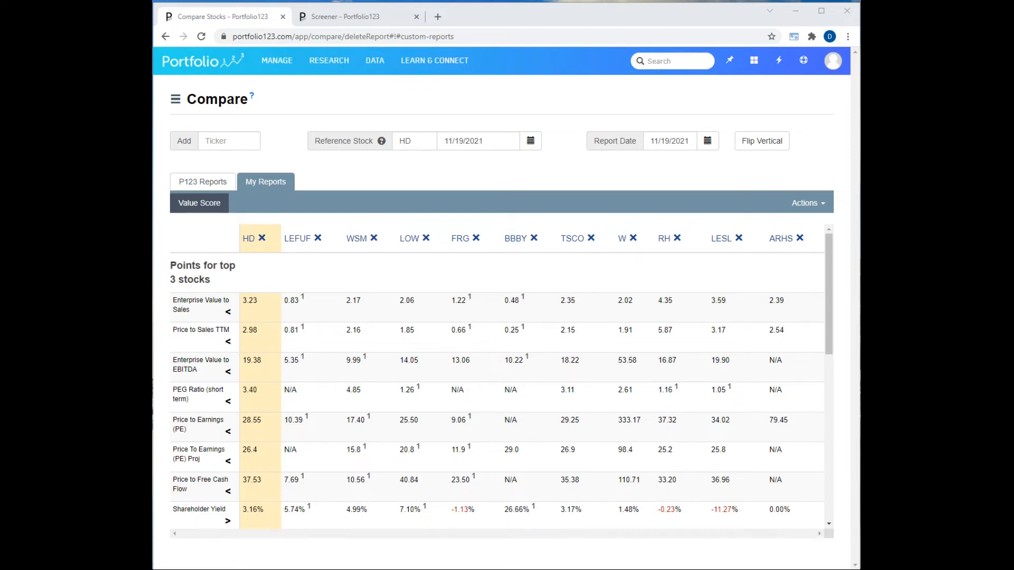
scroll(743, 239, "down", 1)
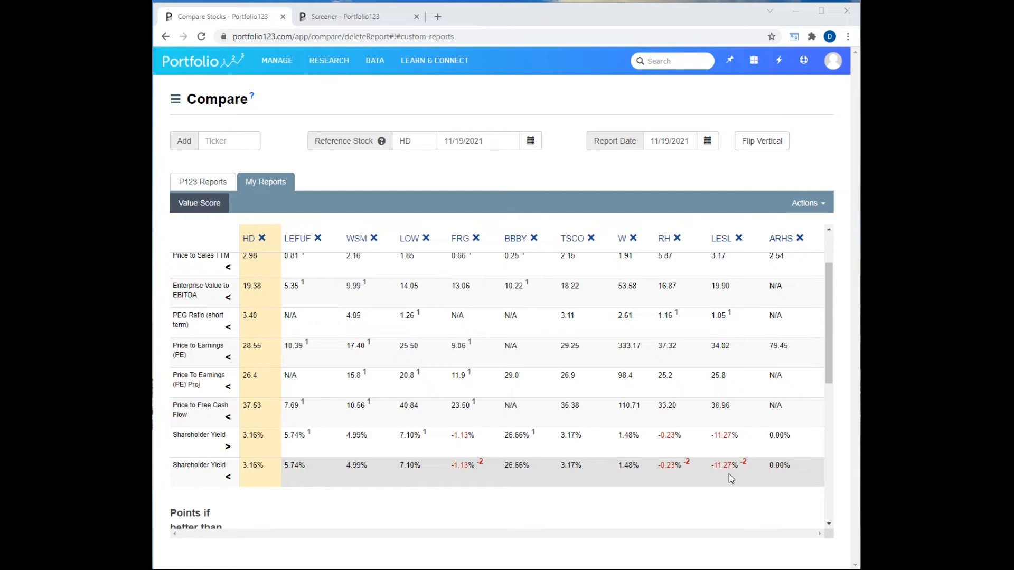
scroll(729, 474, "down", 1)
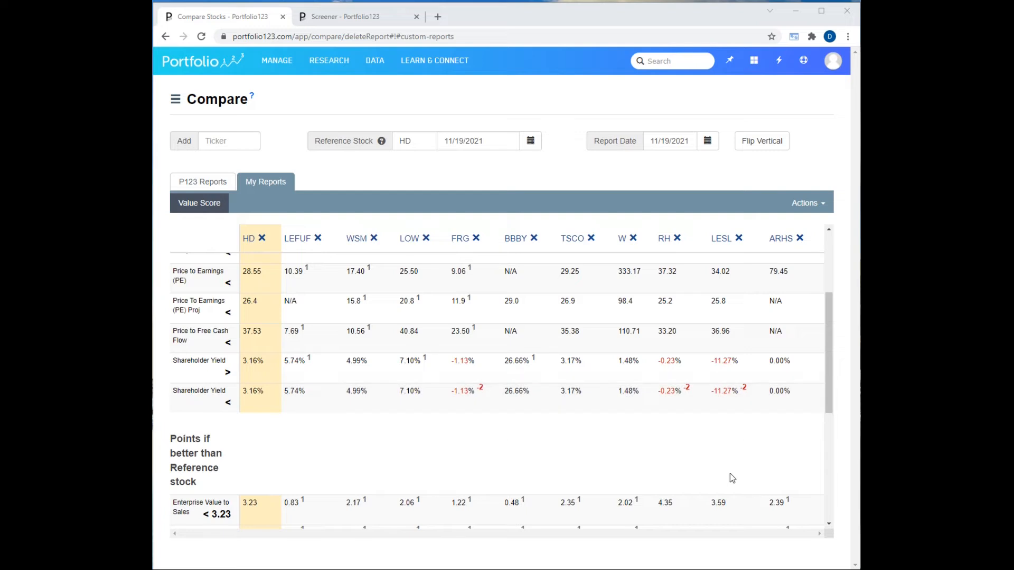
Open the custom Value Score report for editing and review the rules in both scoring groups.
left_click(175, 100)
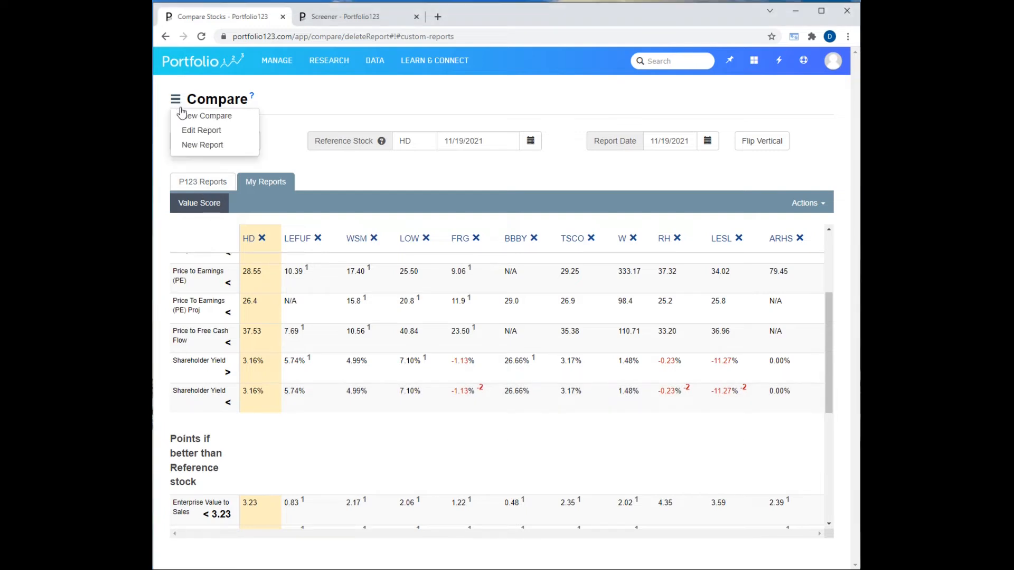
left_click(188, 132)
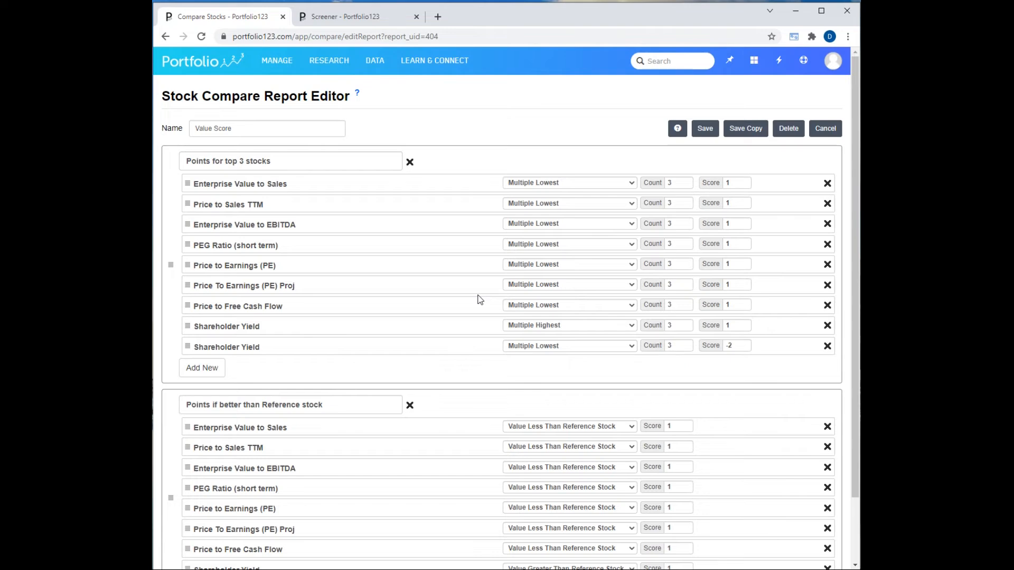
scroll(480, 300, "down", 1)
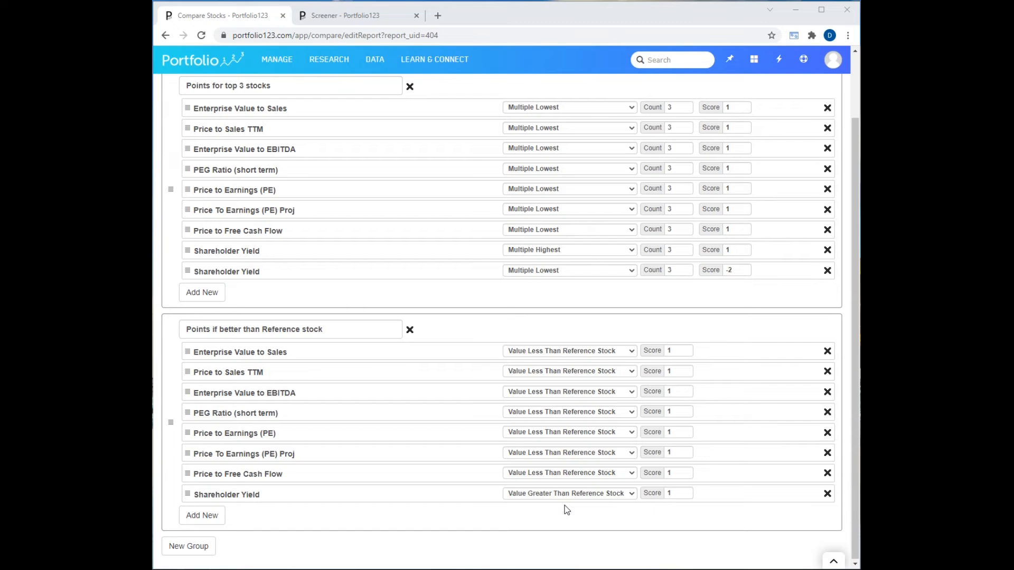
Switch to the Semis screen, run it, and send the resulting stocks to a comparison.
left_click(342, 15)
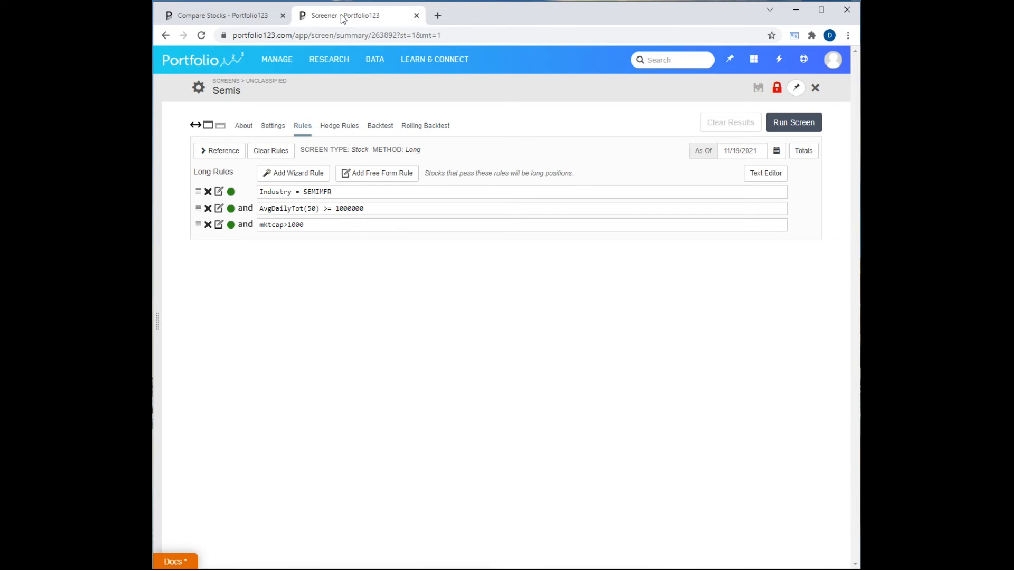
left_click(793, 123)
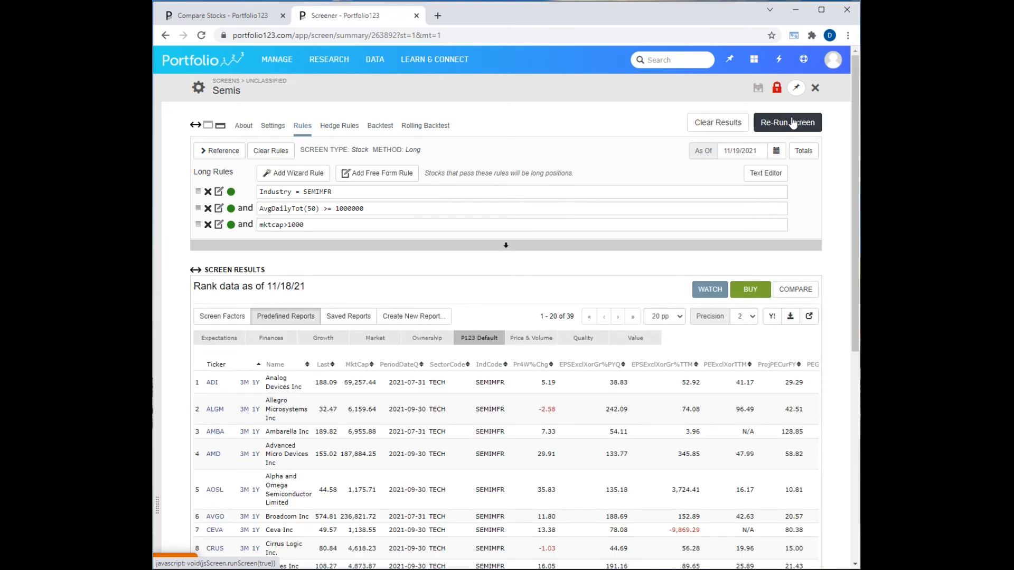
left_click(796, 291)
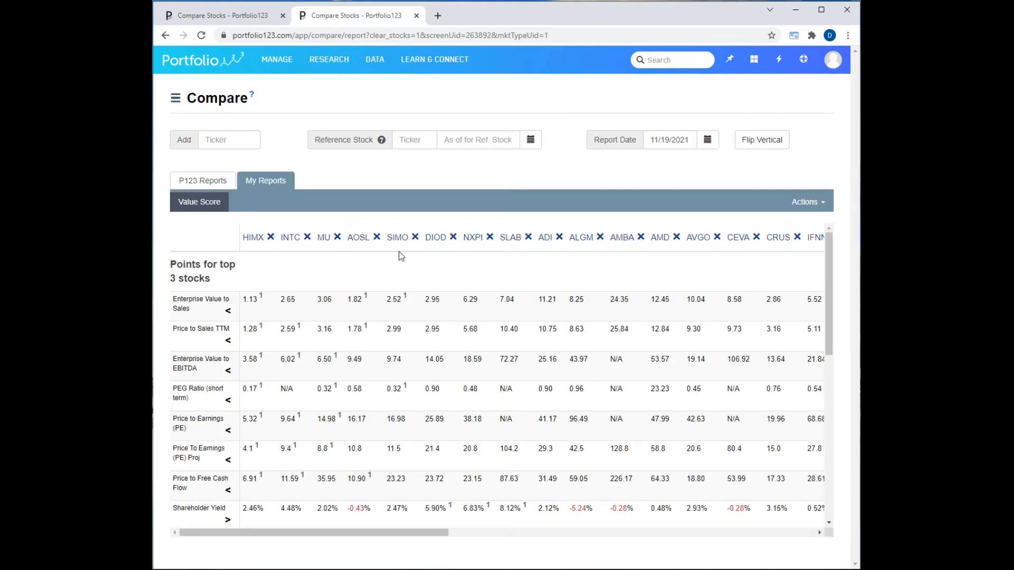
Show the P123 Core Combination report for the Semis stocks and review its total scores and available report actions.
left_click(197, 182)
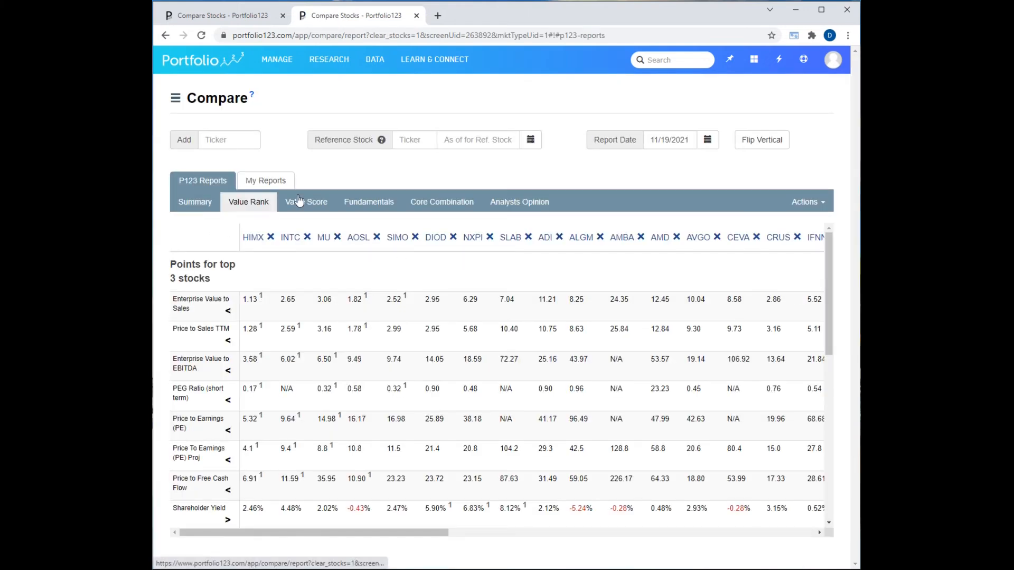
left_click(449, 210)
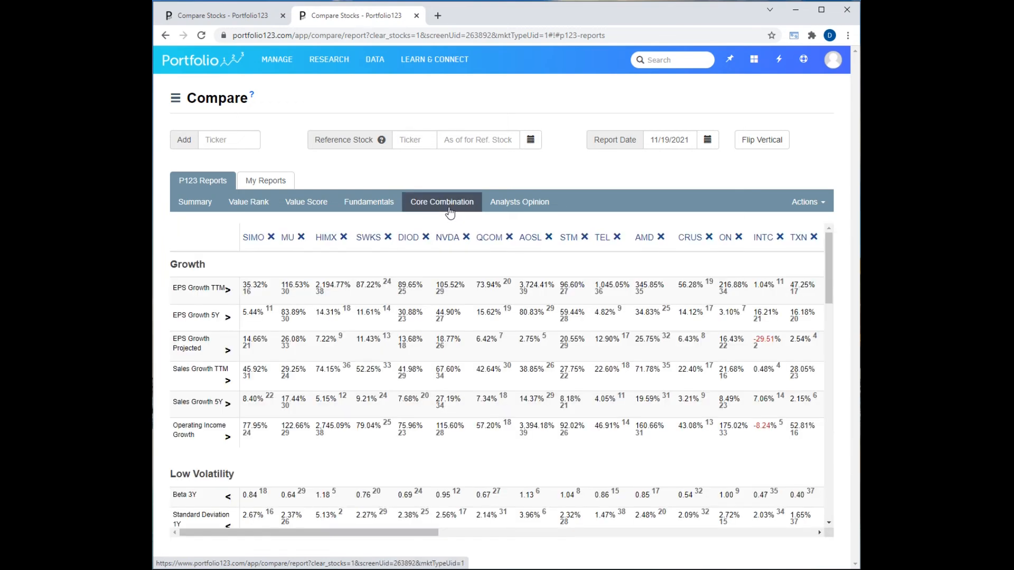
scroll(454, 382, "down", 15)
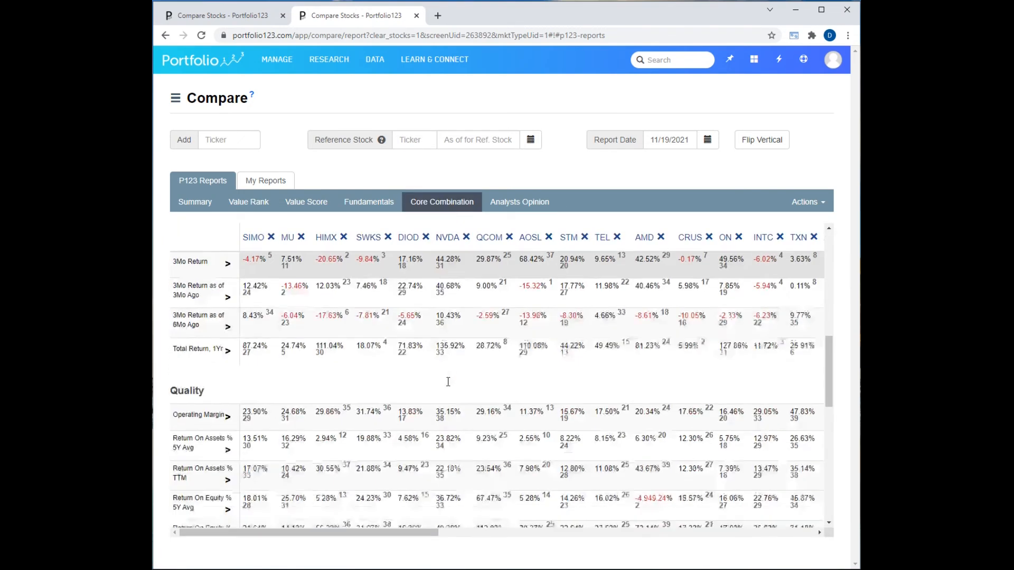
scroll(448, 381, "down", 1)
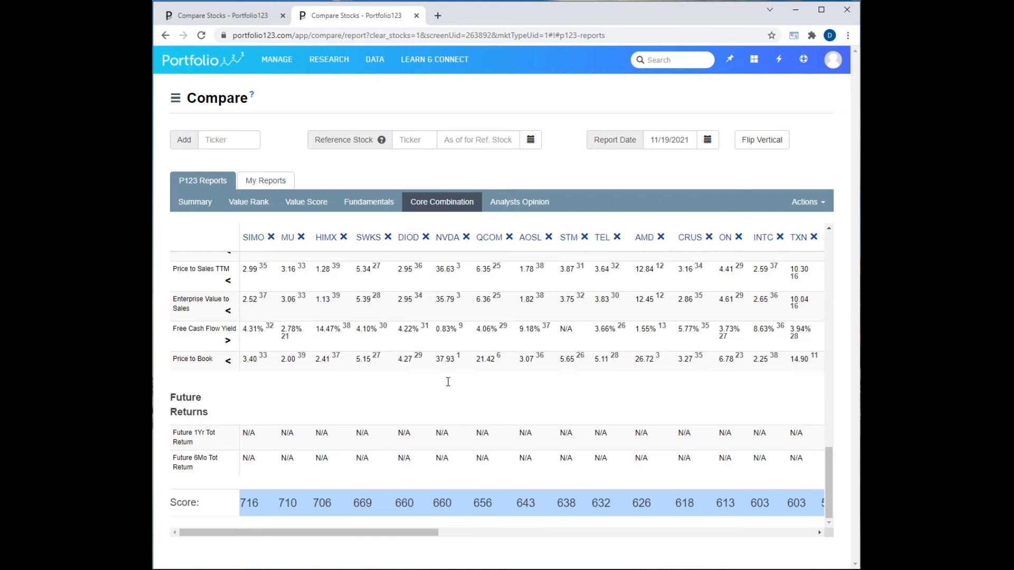
left_click(800, 208)
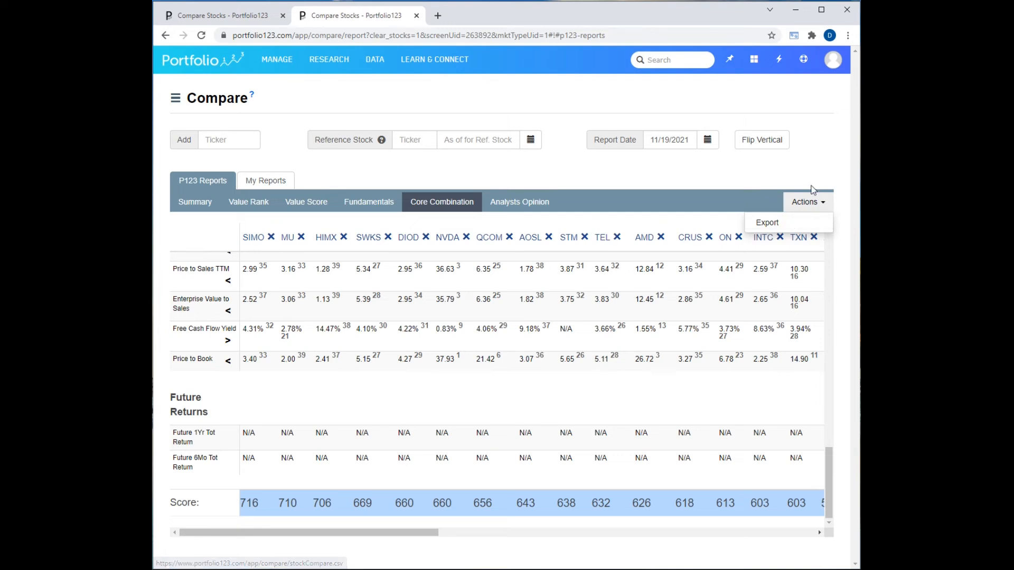
left_click(823, 166)
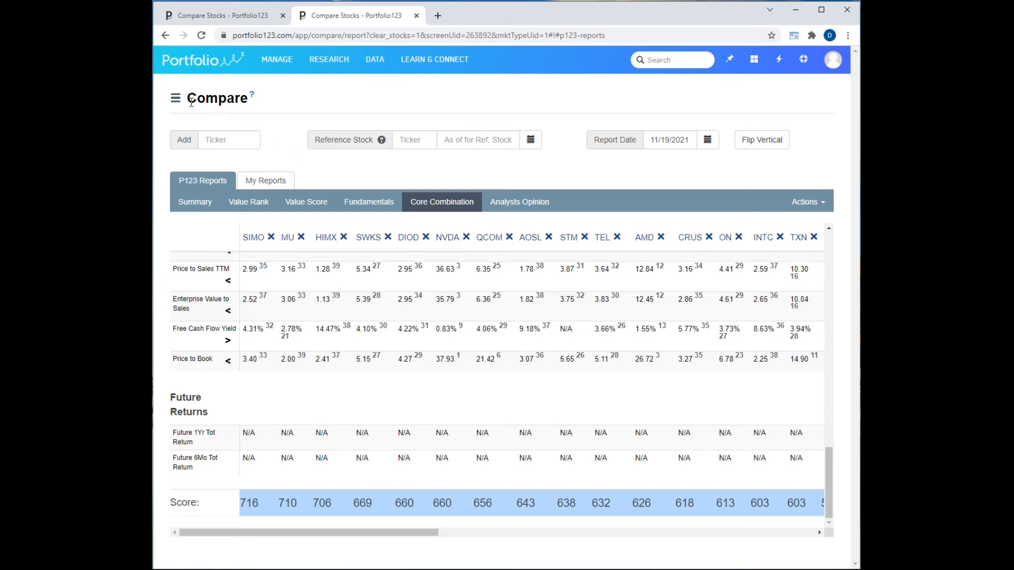
Create a new comparison of specific stocks containing only AMZN.
left_click(176, 105)
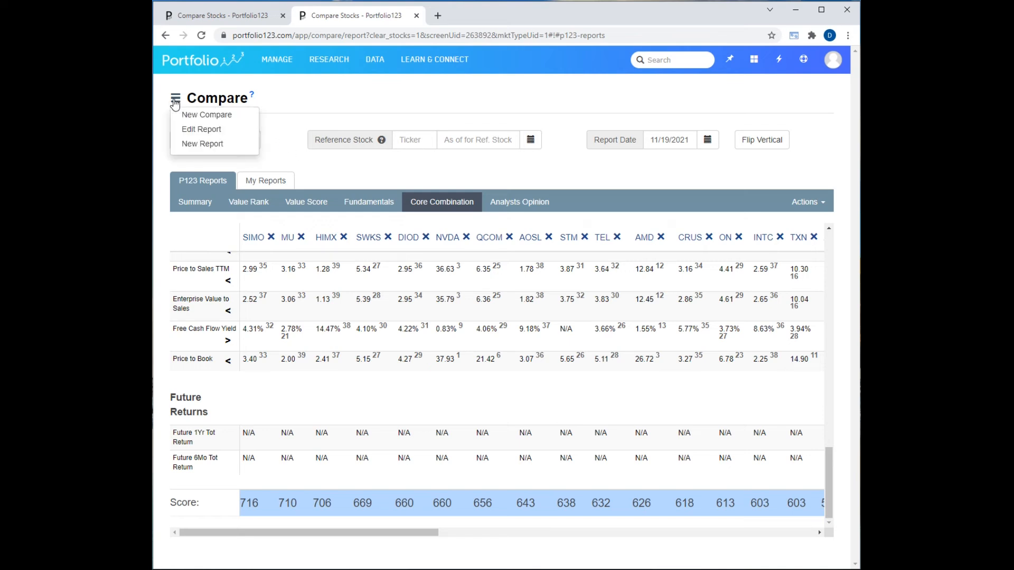
left_click(188, 114)
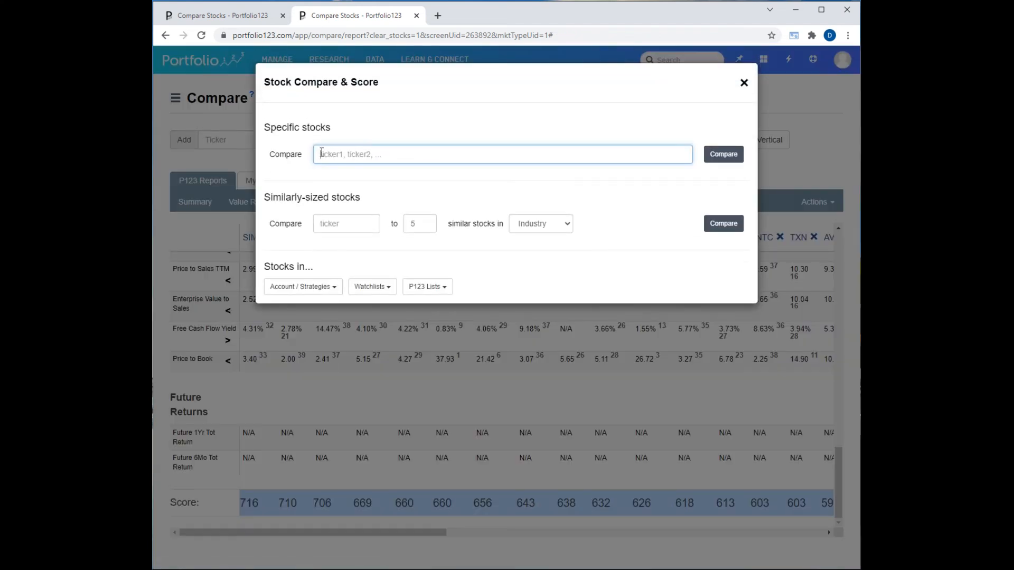
type("AMZN")
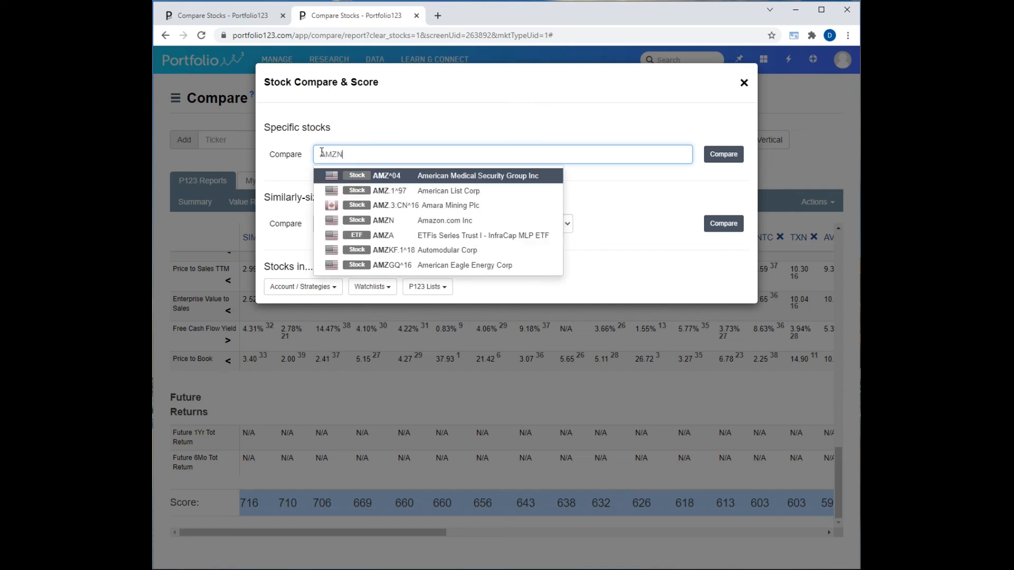
left_click(422, 174)
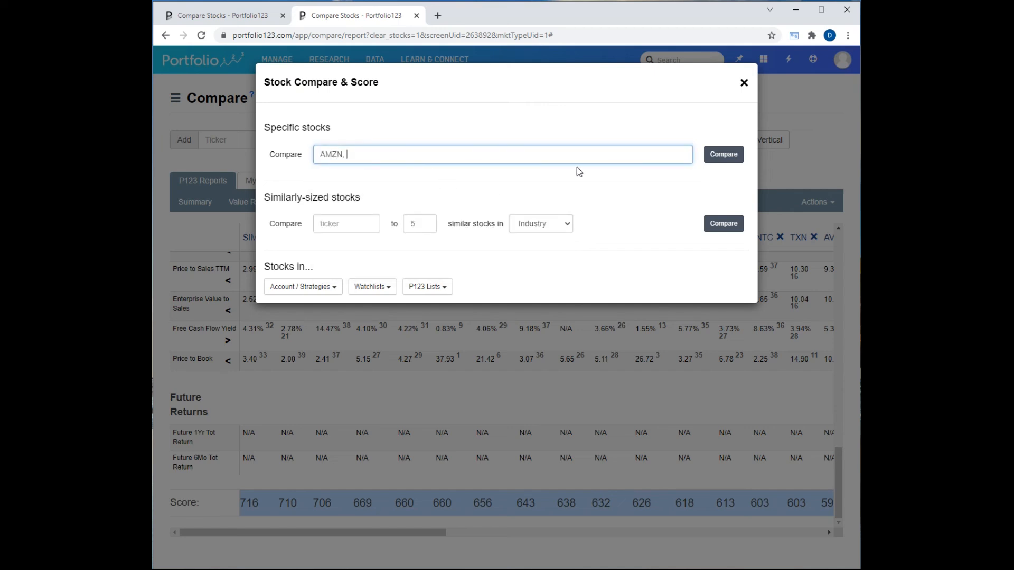
left_click(713, 155)
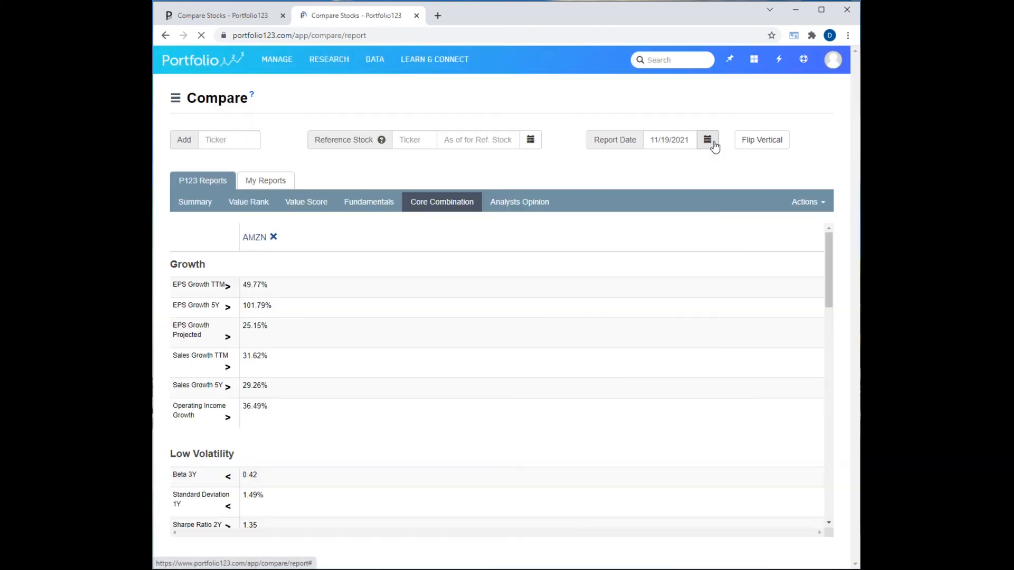
Set AMZN as the comparison's reference stock.
left_click(418, 141)
type("AMZ")
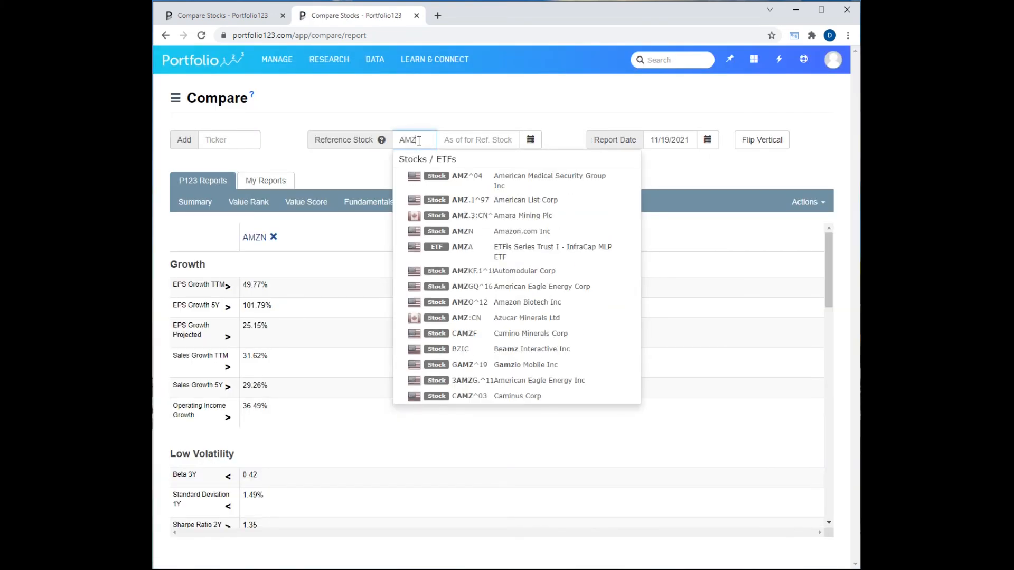
type("N")
left_click(465, 176)
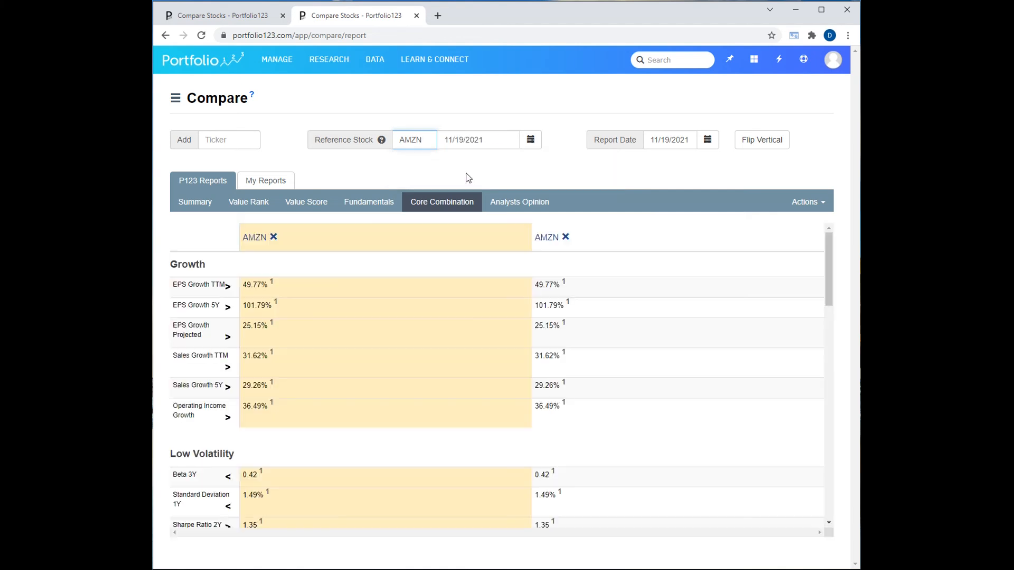
Set the AMZN reference stock's as-of date to 01/03/2009.
left_click(532, 142)
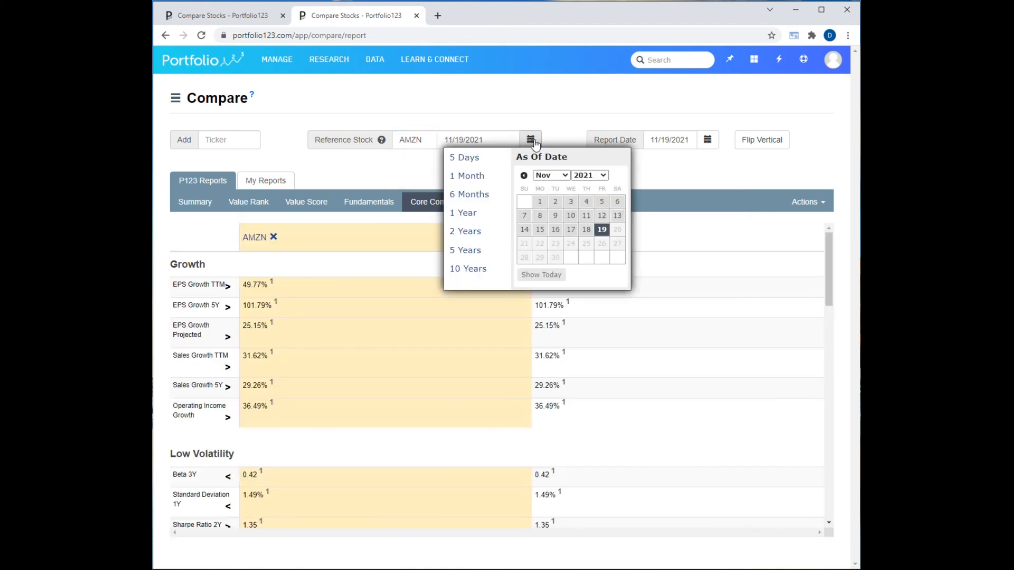
left_click(588, 176)
left_click(582, 247)
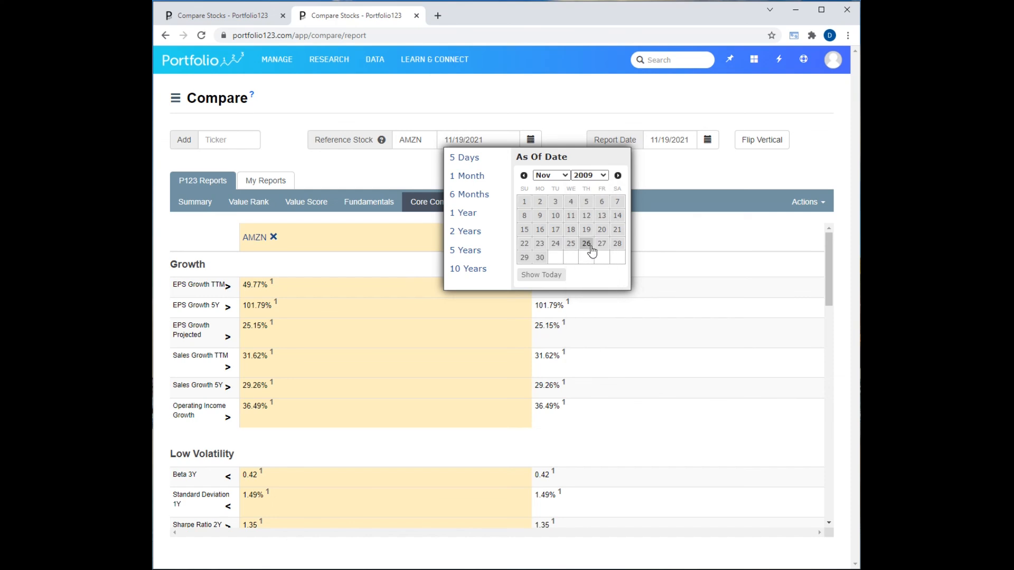
left_click(550, 176)
left_click(553, 183)
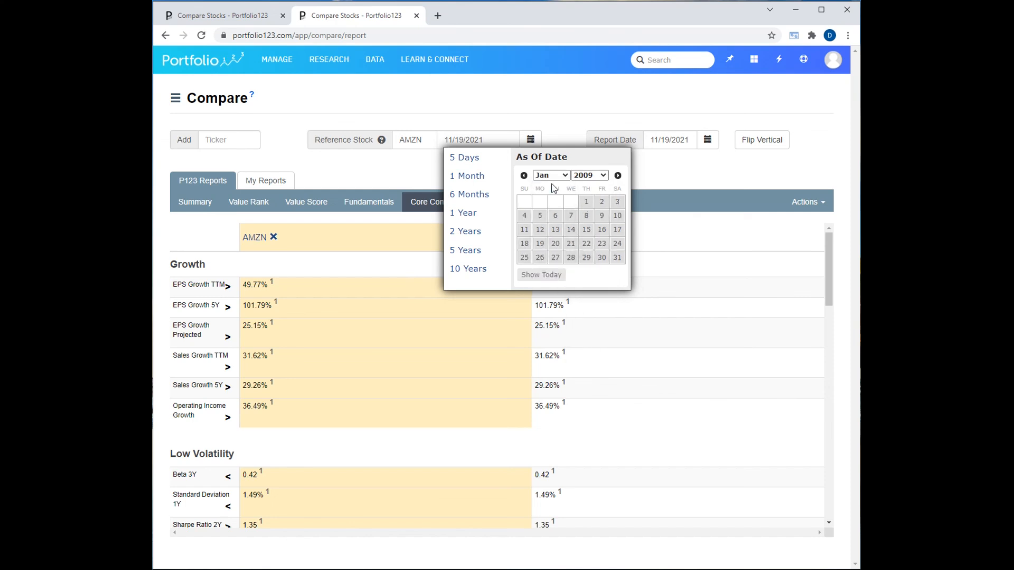
left_click(618, 202)
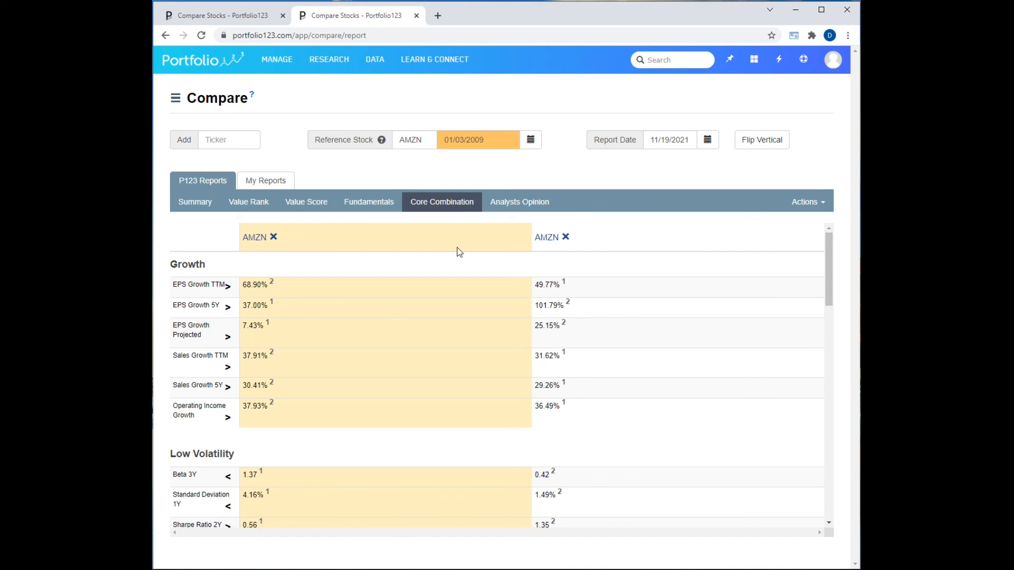
mouse_move(549, 239)
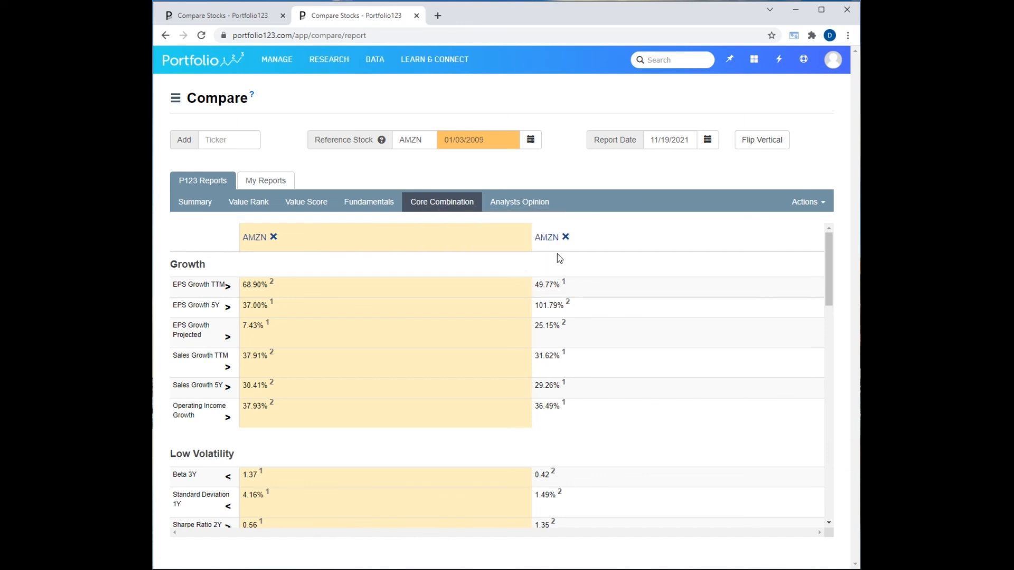